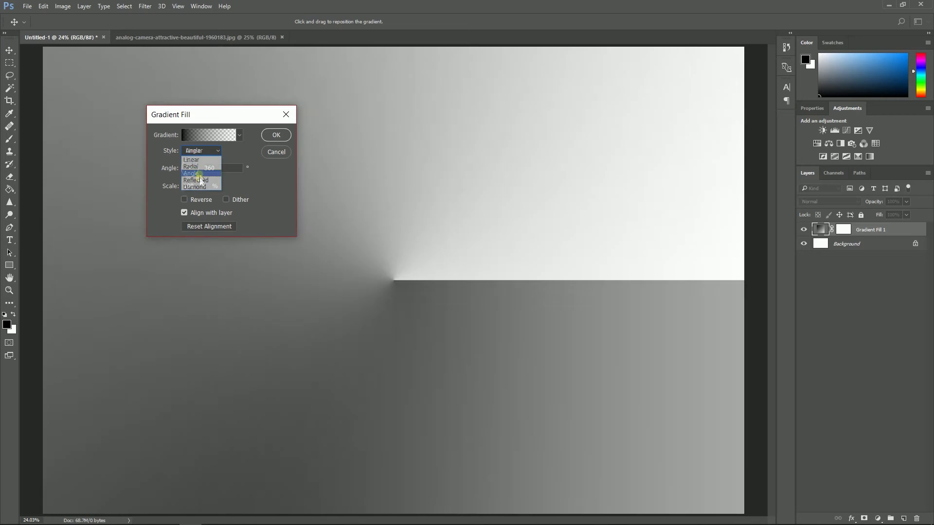
Set the gradient fill's style to Radial and reverse the gradient
click(201, 150)
click(192, 167)
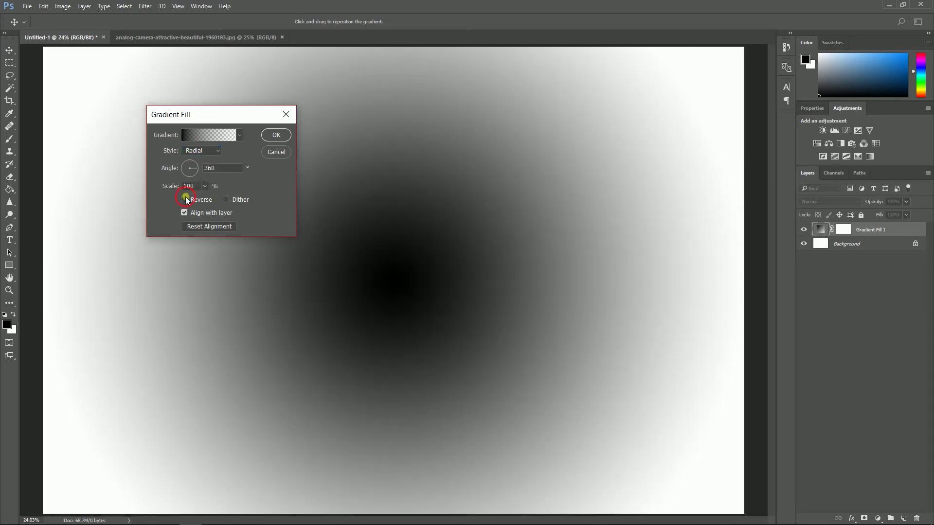
click(186, 199)
Set the radial gradient's scale to 180% and apply the gradient fill
double_click(197, 186)
text(26)
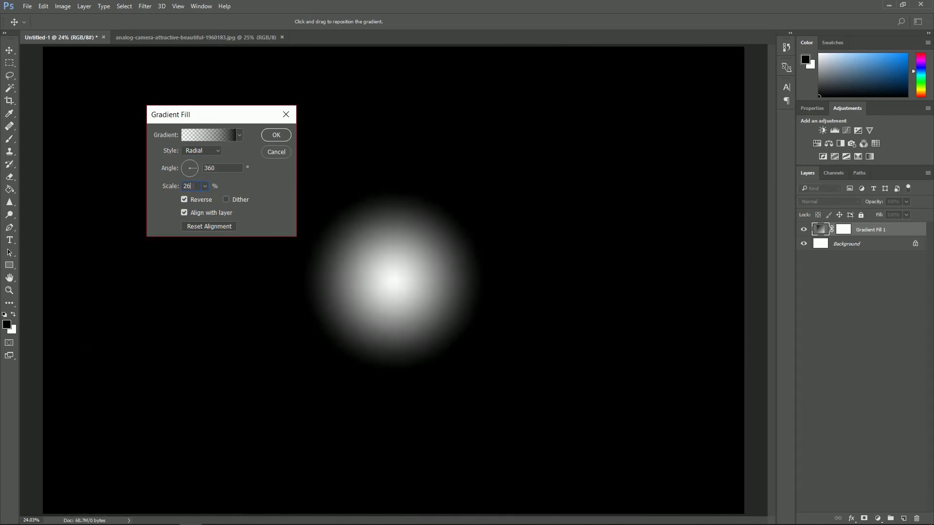
text(0)
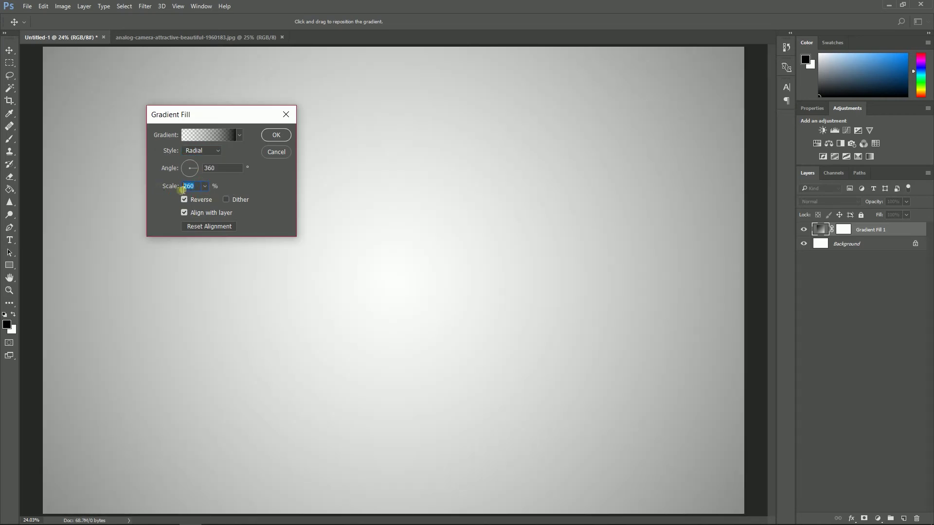
drag(179, 189, 174, 187)
text(220)
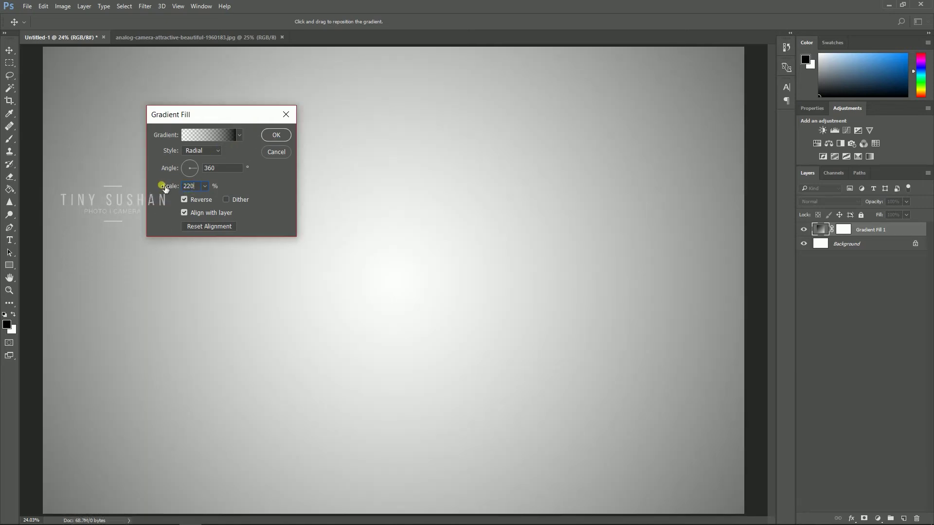
drag(197, 188, 154, 186)
text(180)
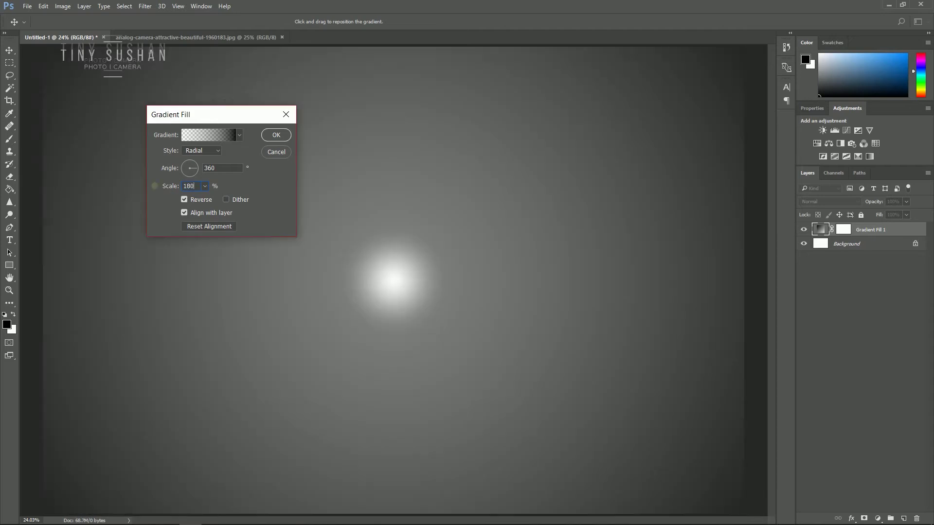
click(276, 135)
Copy the camera portrait photo from its own document into Untitled-1 as a layer above the gradient fill
key(e)
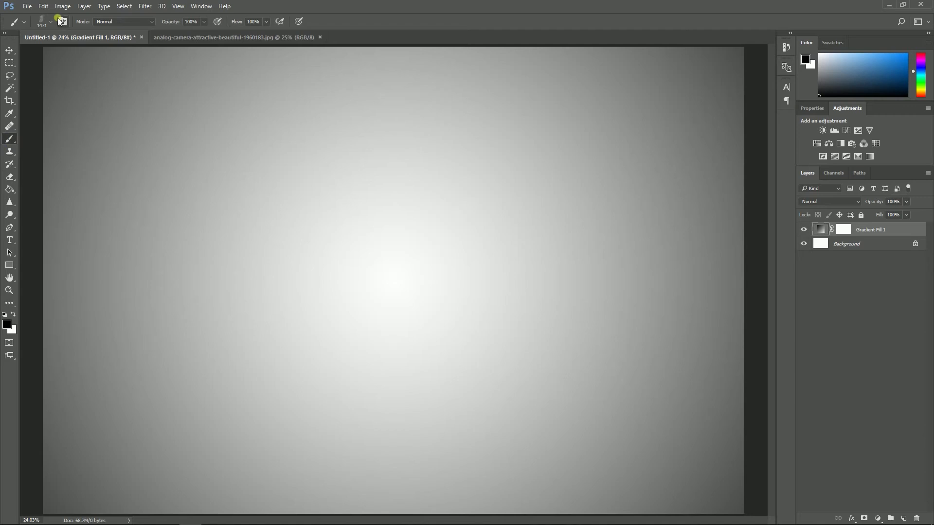
click(232, 38)
click(8, 50)
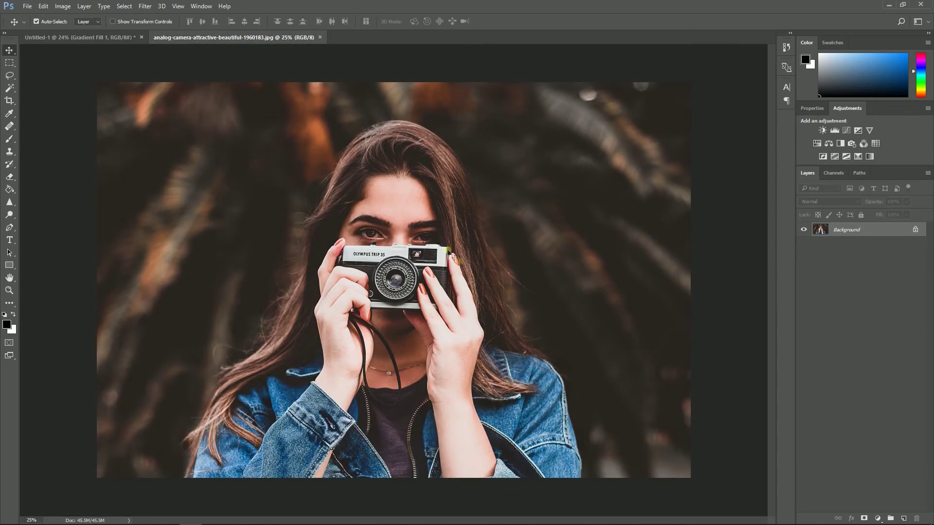
drag(400, 230, 371, 282)
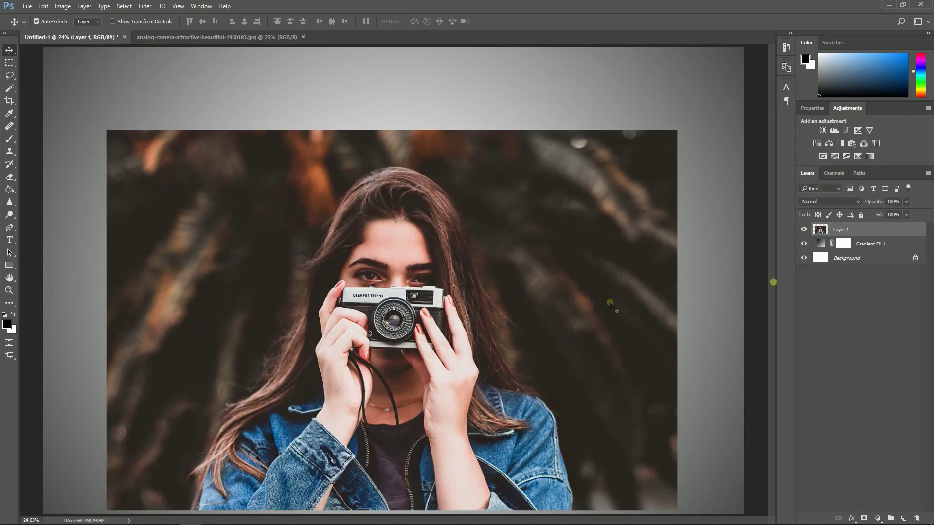
Scale the photo layer proportionally to about 79% and place it near the middle of the canvas
key(ctrl+t)
drag(519, 235, 523, 220)
drag(677, 77, 623, 132)
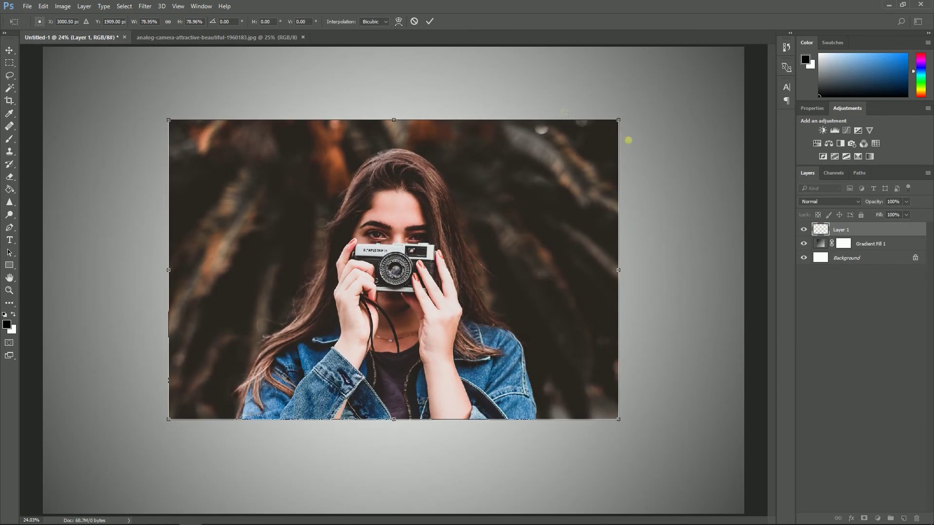
click(427, 21)
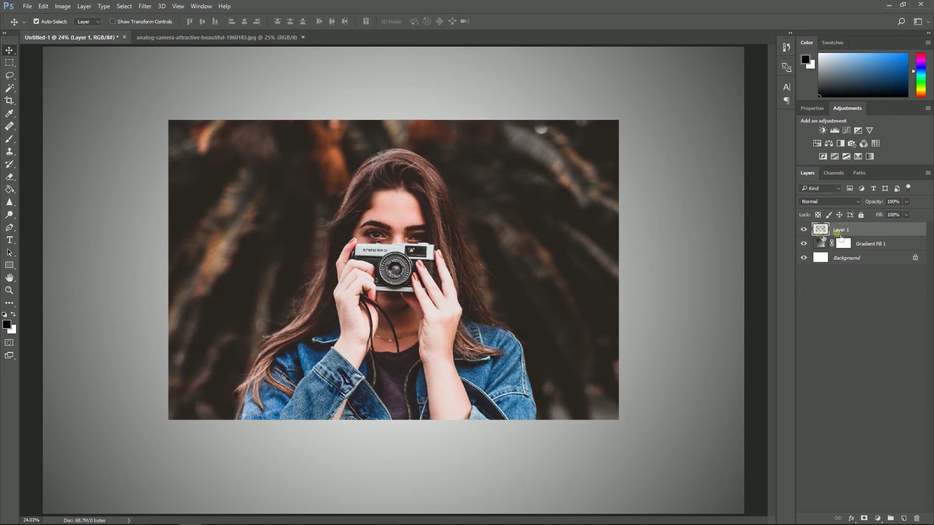
Add a layer above the photo, hide the photo layer, and stamp the 1471 px watercolour brush once near the canvas centre
click(11, 139)
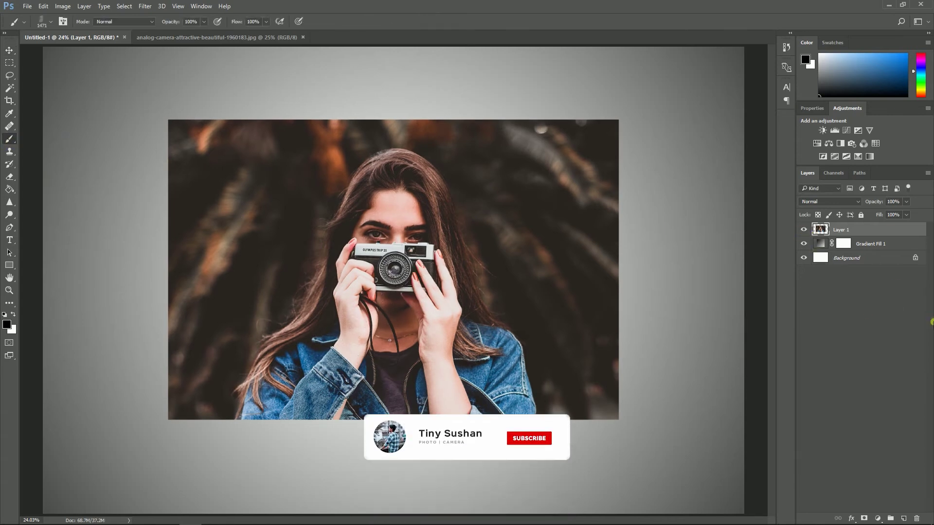
click(904, 518)
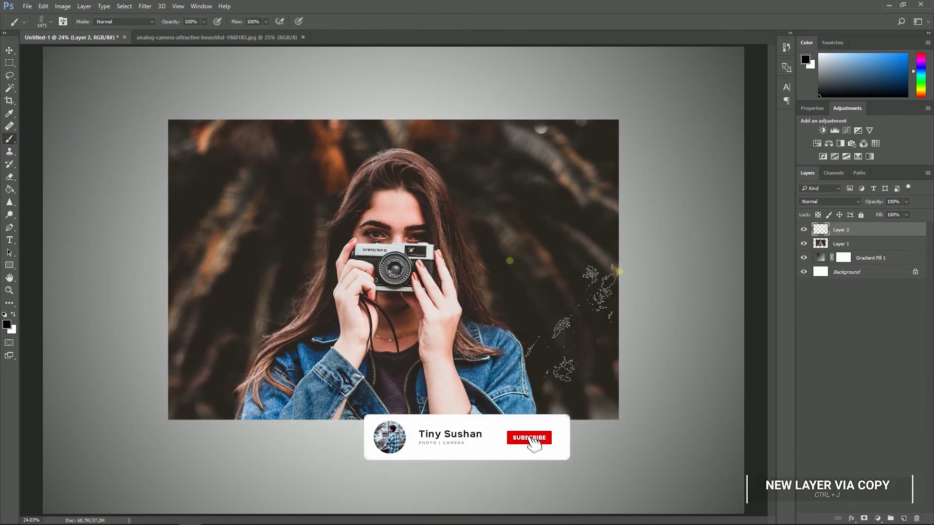
click(804, 243)
click(419, 250)
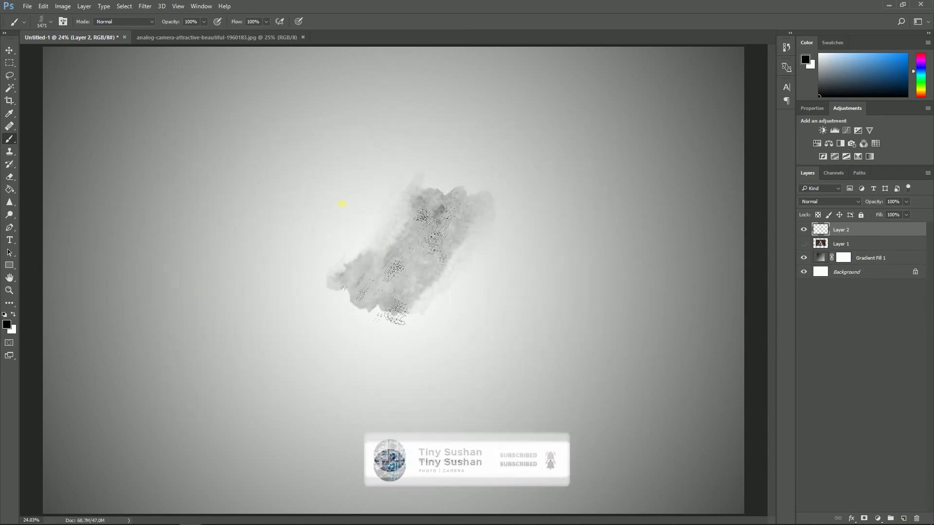
Rotate the brush tip to -76° and stamp it over the first watercolour mark
click(63, 21)
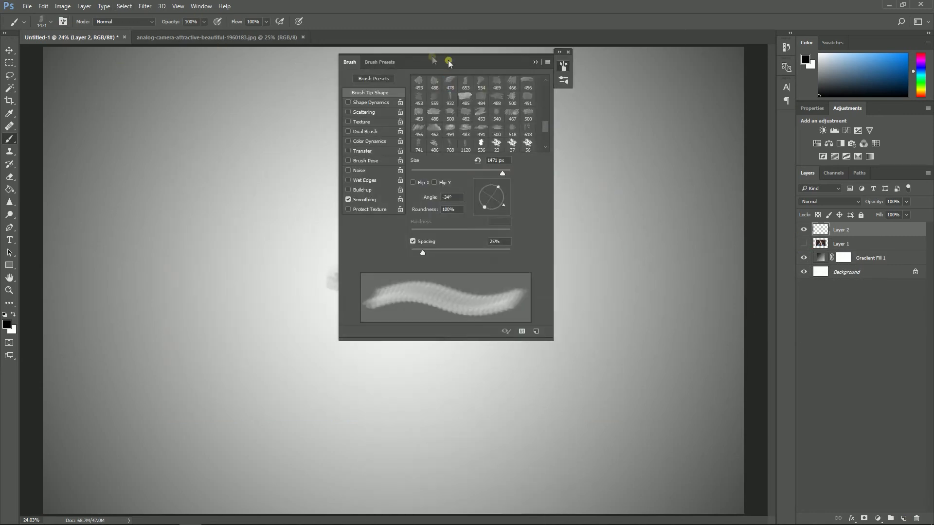
drag(491, 64, 686, 53)
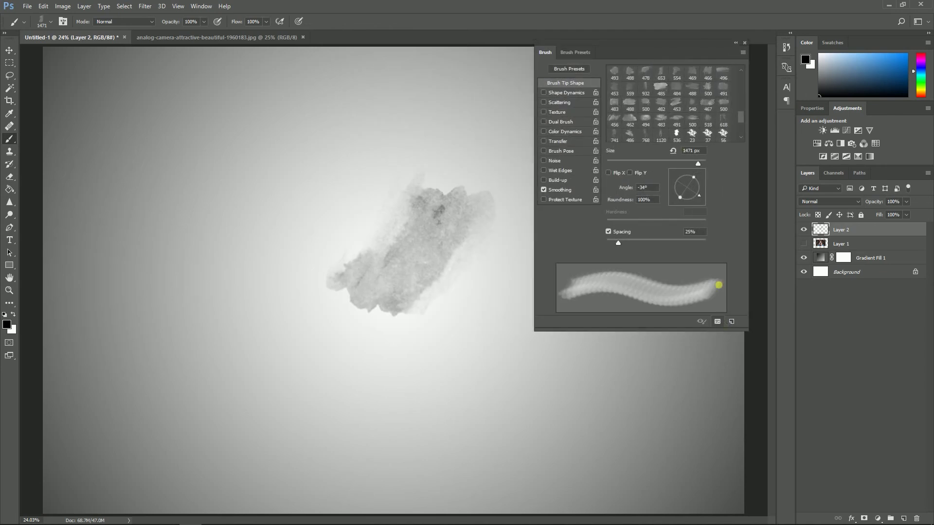
drag(696, 201, 690, 203)
click(413, 218)
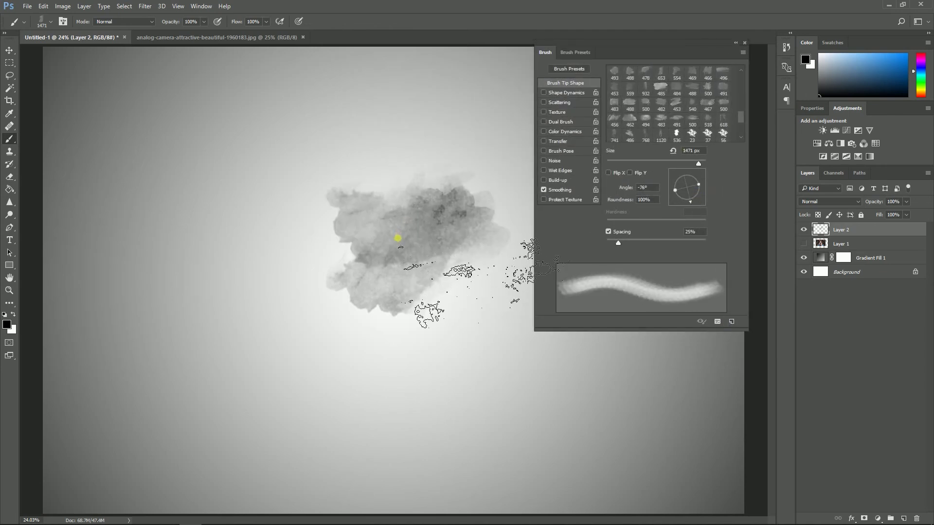
Enlarge the brush to 2300 px and stamp it over the centre of the watercolour splash
key(bracketright)
key(bracketright)
key(bracketright)
key(bracketright)
key(bracketright)
key(bracketright)
key(bracketright)
key(bracketright)
key(bracketright)
click(411, 258)
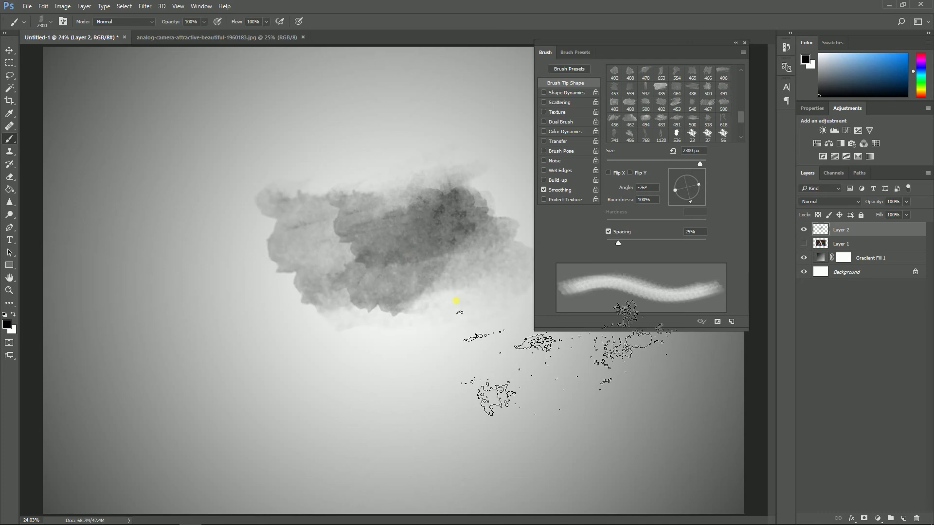
Rotate the brush tip to -22° and stamp it across the middle of the splash
mouse_move(748, 120)
mouse_down()
mouse_move(746, 99)
mouse_move(750, 107)
mouse_up()
mouse_move(699, 185)
mouse_down()
mouse_move(698, 197)
mouse_move(675, 204)
mouse_up()
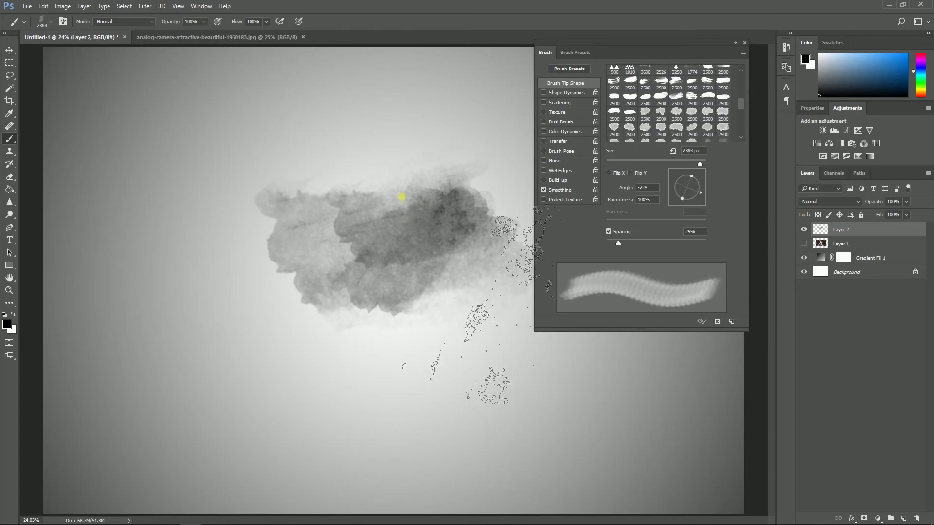
click(410, 225)
Extend the splash with two more stamps at new tip angles, using -40° for the one on its lower right
drag(701, 194, 703, 189)
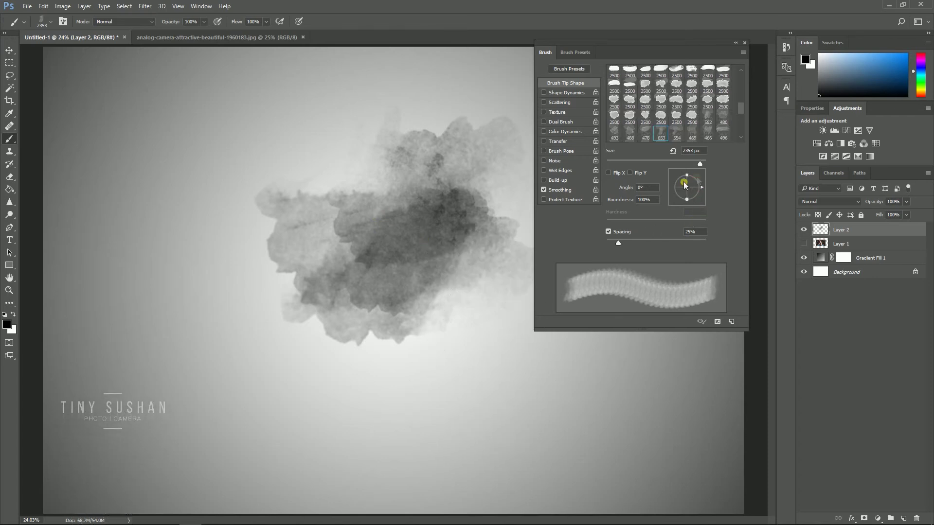
click(349, 220)
drag(707, 190, 701, 201)
click(486, 263)
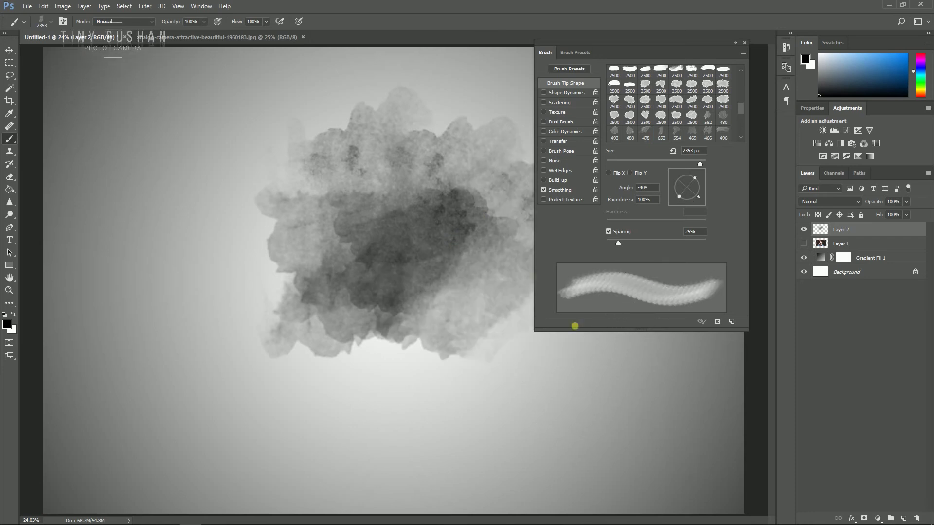
Rotate the brush tip to -106° and stamp the lower right and centre of the splash
drag(696, 201, 684, 206)
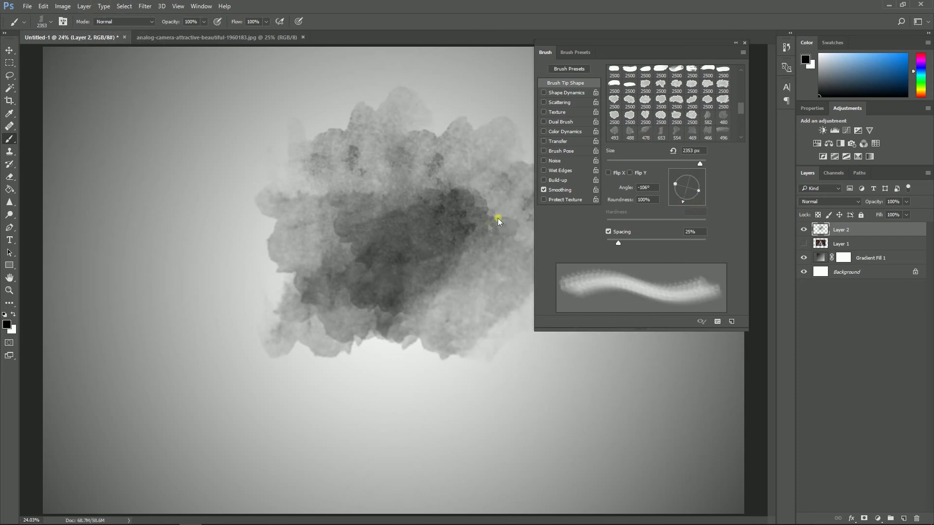
click(469, 309)
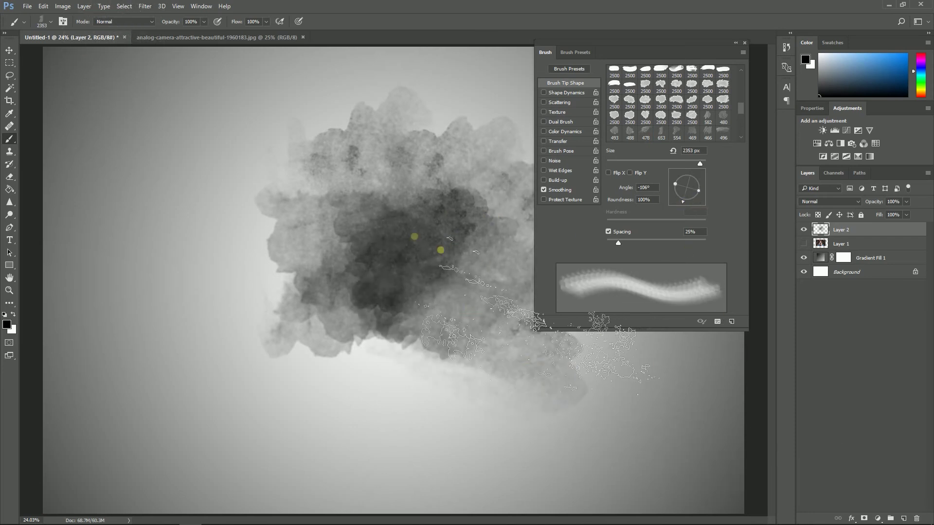
click(411, 239)
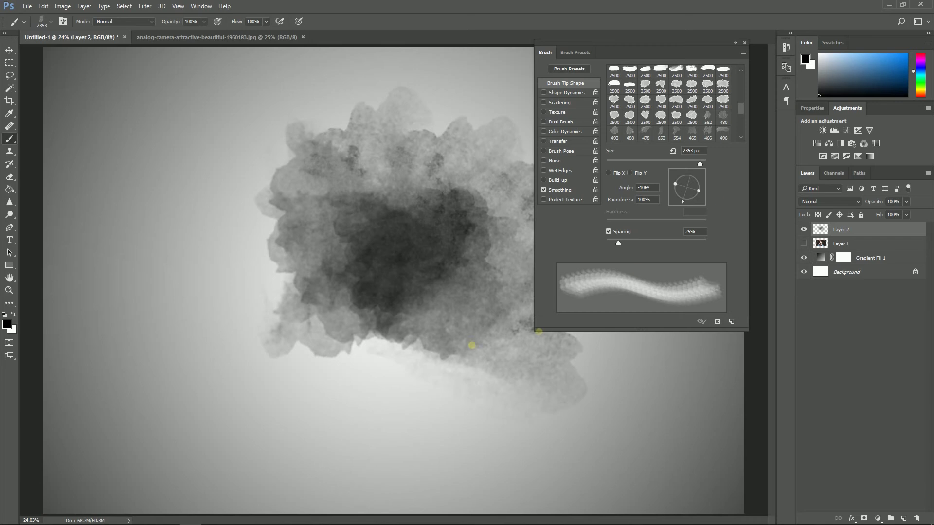
Rotate the brush tip to -152° and add two stamps extending the splash's lower edge
drag(694, 200, 674, 193)
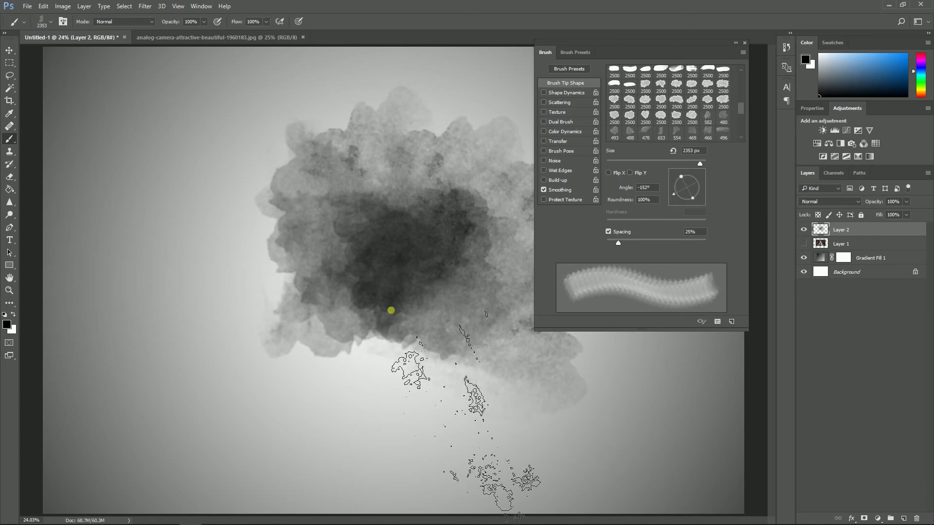
click(358, 287)
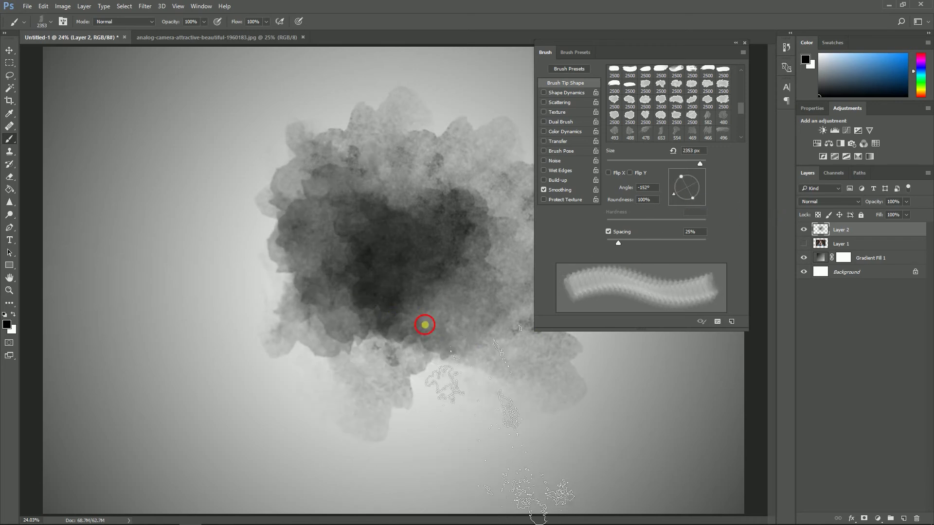
click(426, 321)
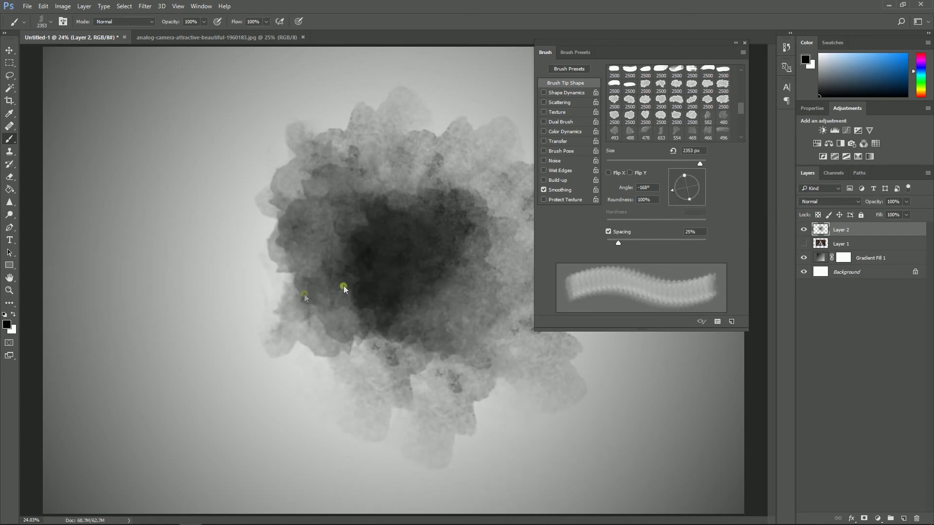
Rotate the brush tip to 160°, stamp the left side of the splash, and close the brush settings
drag(675, 187, 674, 183)
click(277, 252)
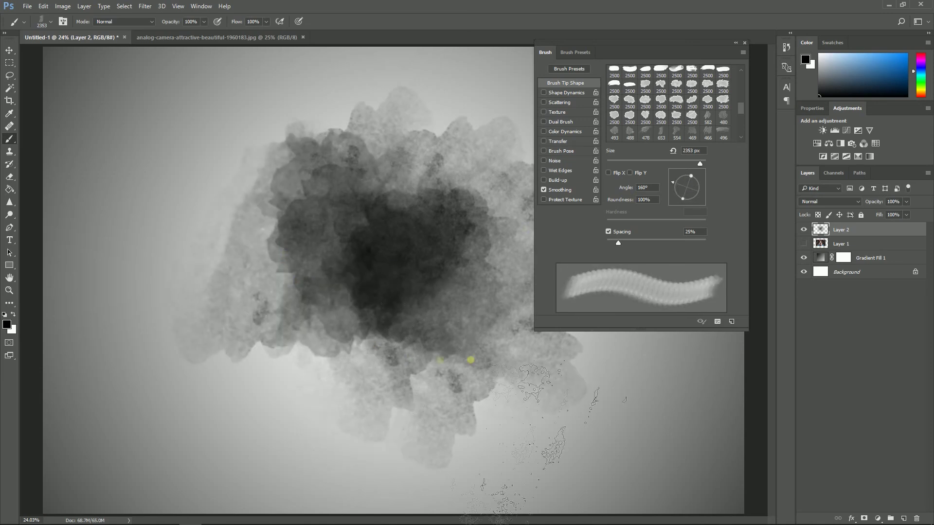
click(64, 22)
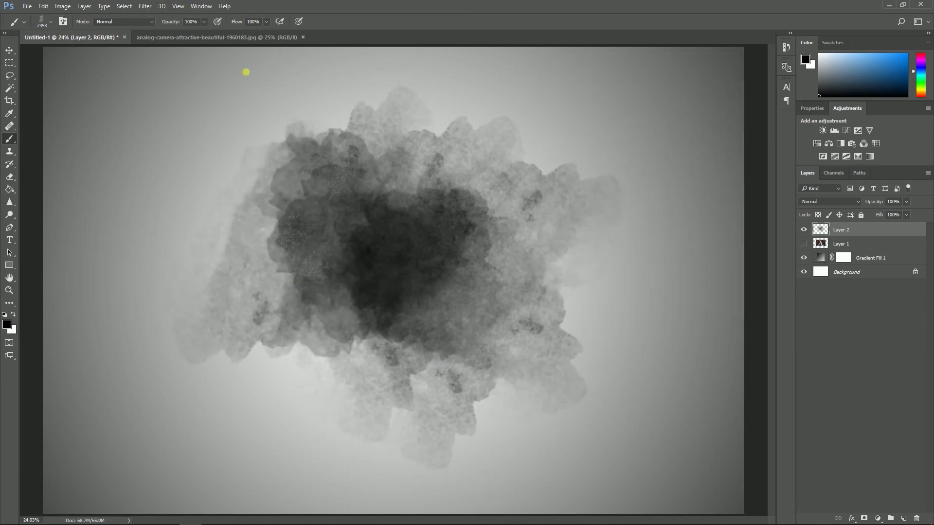
Try the 23 px preset brush tip, enlarging it to 1800 px
click(63, 22)
mouse_move(745, 110)
mouse_down()
mouse_move(744, 73)
mouse_move(742, 119)
mouse_up()
click(676, 109)
key(period)
key(bracketright)
key(bracketright)
key(bracketright)
key(bracketright)
key(bracketright)
key(bracketright)
key(bracketright)
key(bracketright)
key(bracketright)
key(bracketright)
key(bracketright)
key(bracketright)
key(bracketright)
key(bracketright)
key(bracketright)
key(bracketright)
key(bracketright)
key(bracketright)
key(bracketright)
key(bracketright)
key(bracketright)
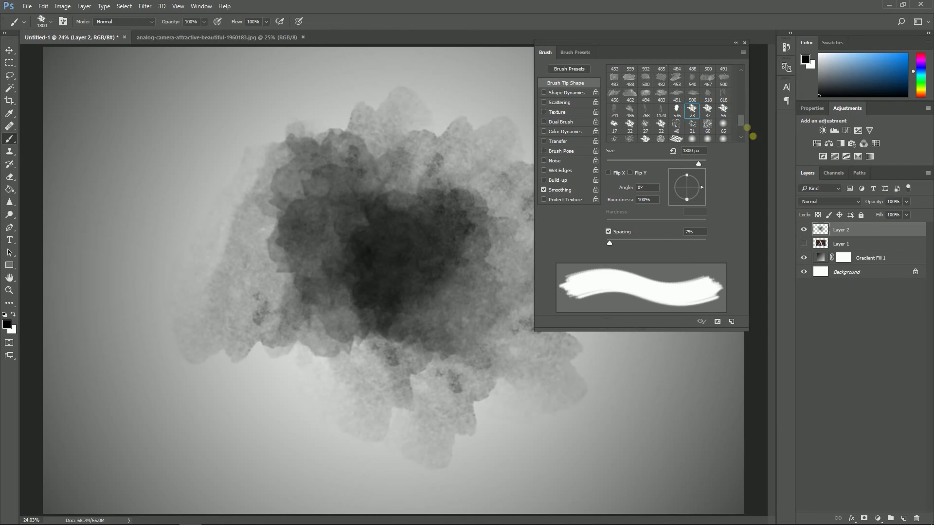
Choose the 582 px watercolour brush tip, enlarge it to 1800 px, and stamp it over the splash's dark centre
scroll(739, 127, down, 2)
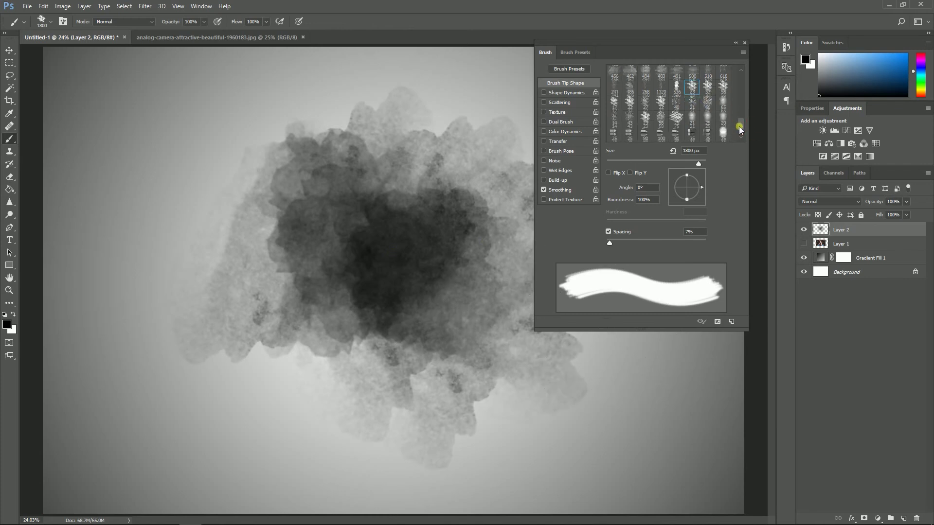
drag(741, 125, 747, 113)
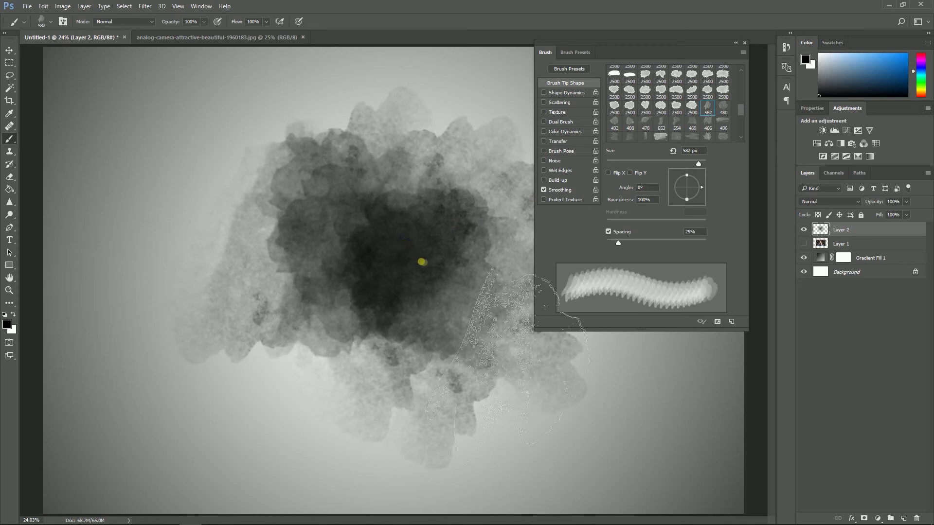
key(bracketright)
key(bracketright)
key(bracketright)
key(bracketright)
key(bracketright)
key(bracketright)
key(bracketright)
key(bracketright)
key(bracketright)
key(bracketright)
key(bracketright)
key(bracketright)
key(bracketright)
click(405, 246)
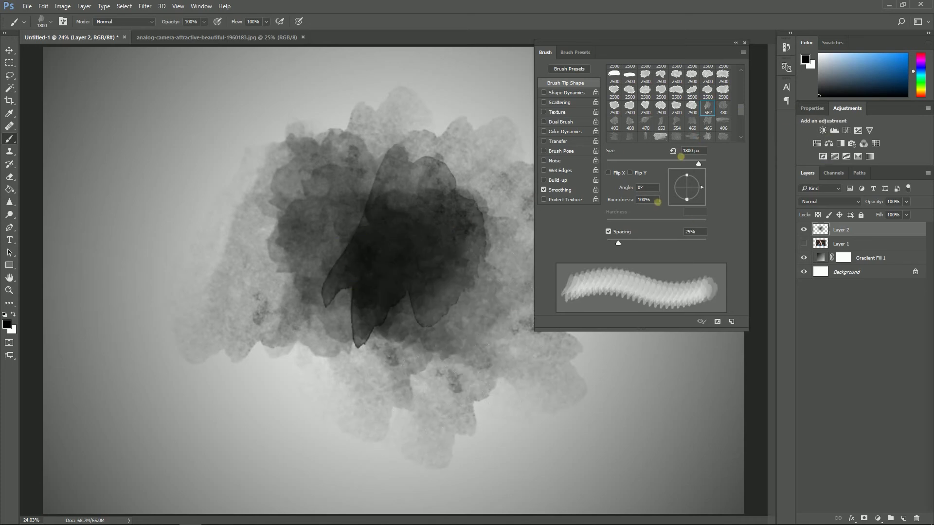
Rotate the brush tip to -61°, stamp it twice over the splash's upper middle at 1691 px, and collapse the brush settings
drag(698, 187, 693, 201)
click(378, 223)
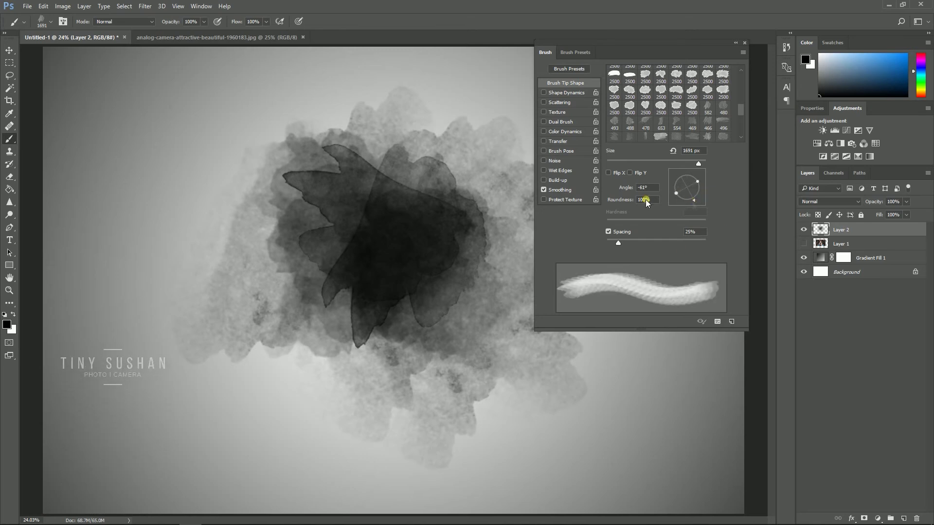
click(438, 215)
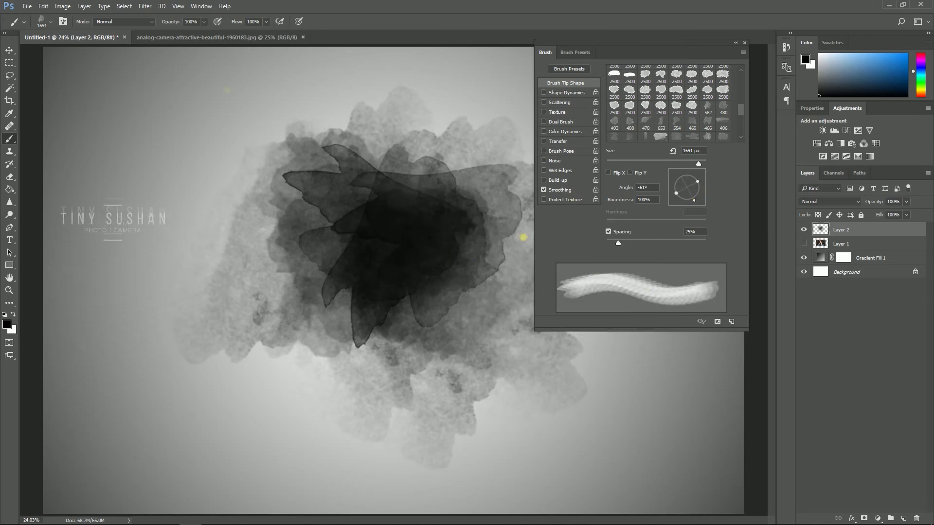
click(735, 42)
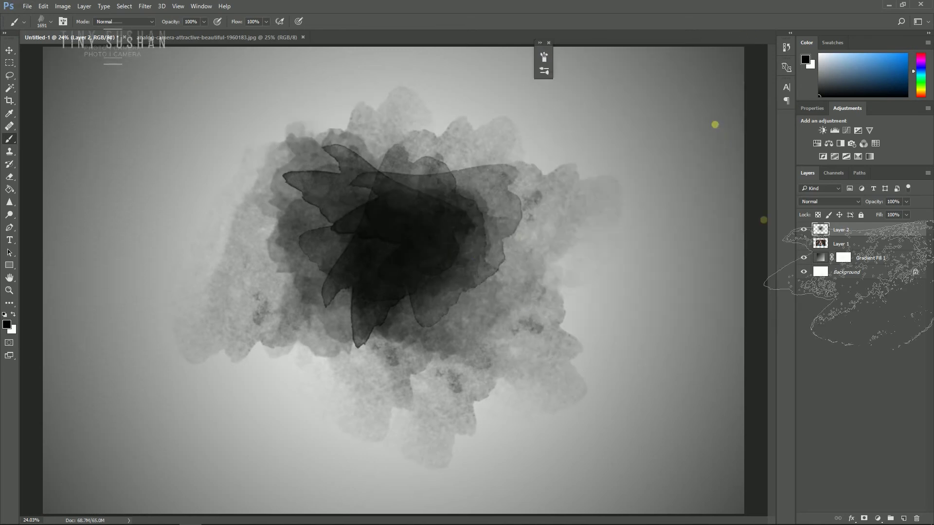
Close the floating brush panel, move Layer 1 above Layer 2, clip it to Layer 2, and make it visible
click(550, 43)
drag(876, 245, 856, 226)
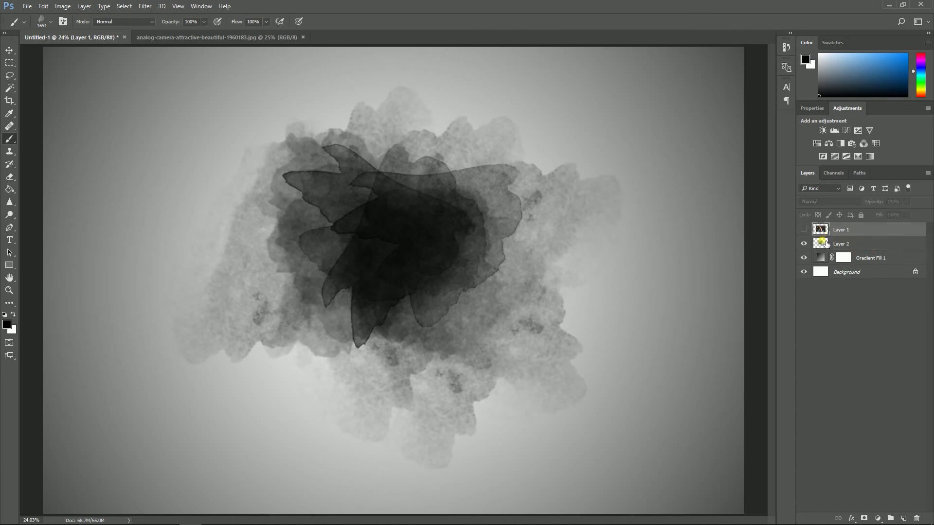
click(821, 242)
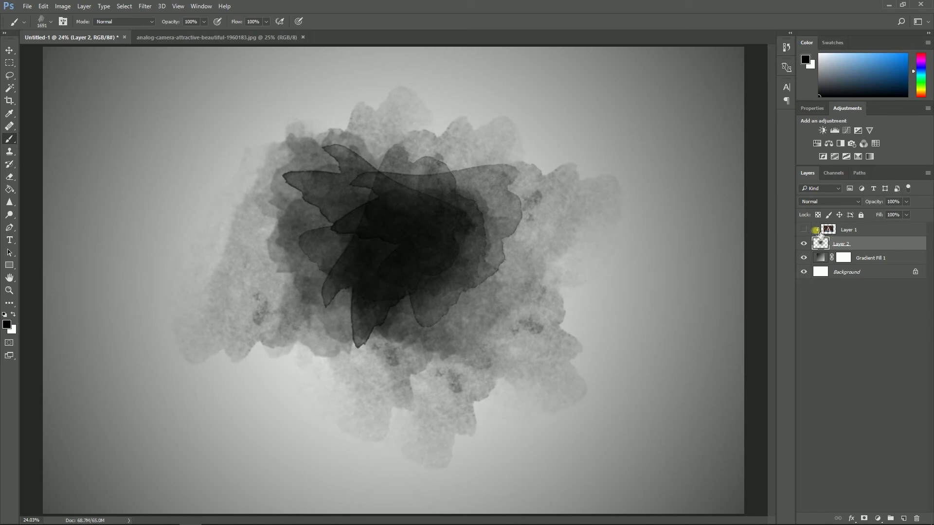
click(886, 311)
scroll(351, 325, down, 1)
scroll(350, 325, up, 1)
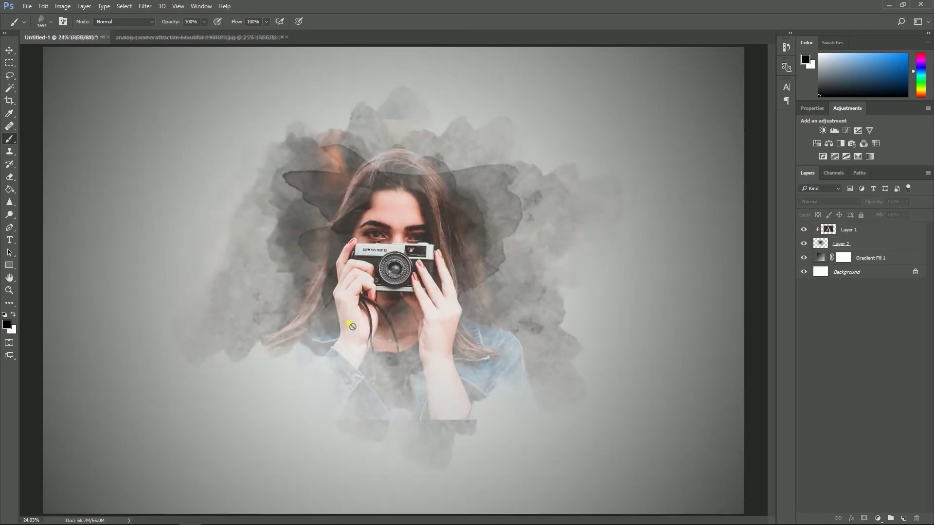
scroll(350, 325, down, 1)
scroll(350, 325, up, 1)
Duplicate Layer 2 to strengthen the watercolour splash beneath the clipped photo
click(859, 244)
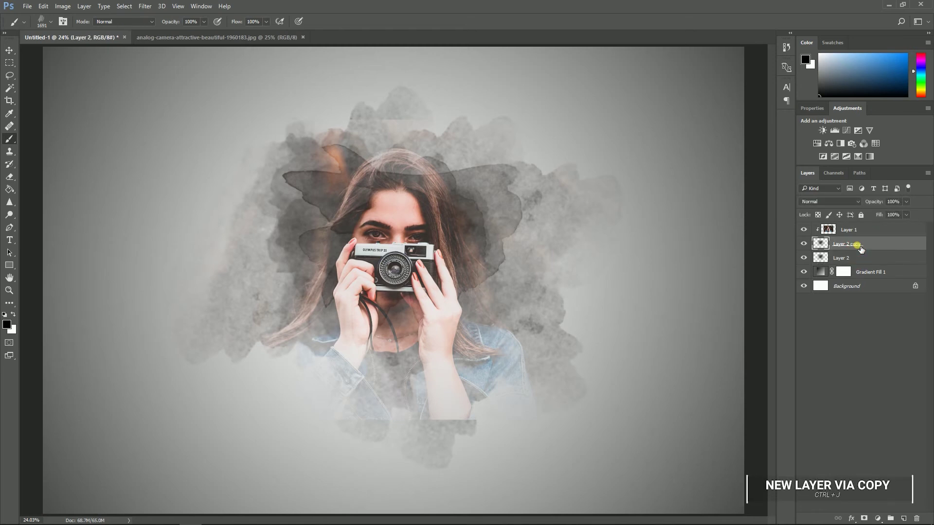
key(ctrl+j)
key(ctrl+minus)
key(ctrl+0)
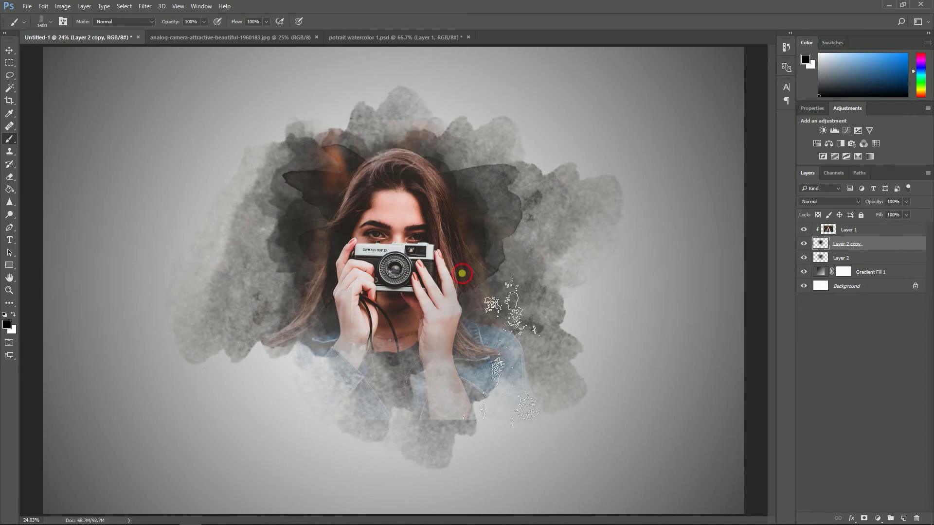
Stamp the 1600 px watercolour brush on Layer 2 copy around the denim jacket and above the head to reveal more of the photo
click(362, 311)
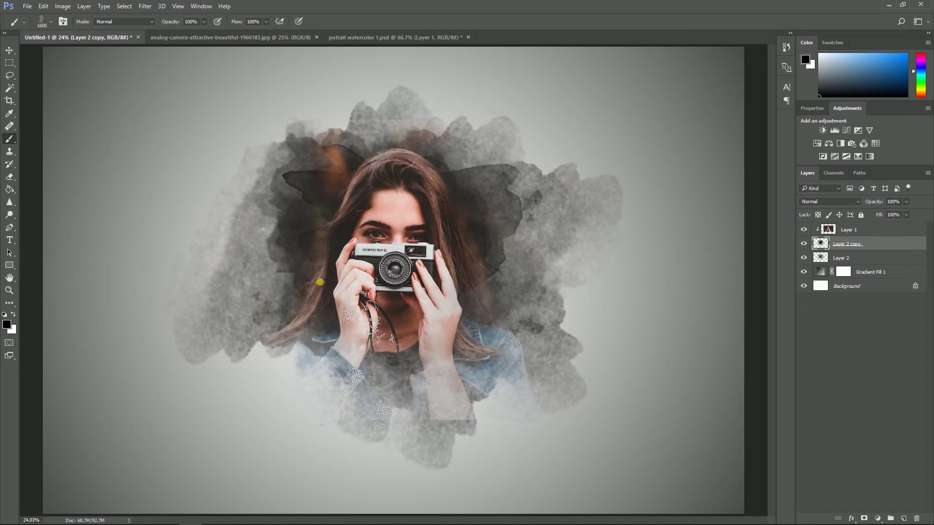
click(302, 317)
click(312, 338)
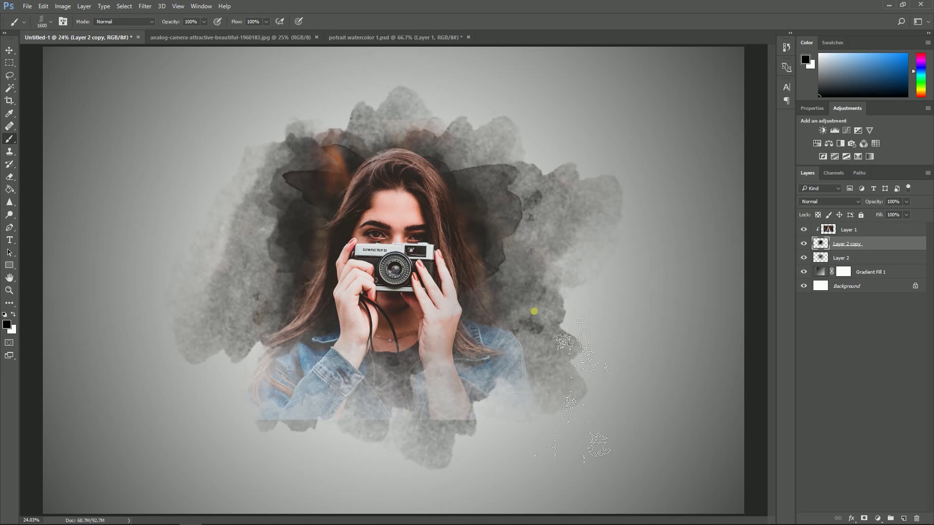
mouse_move(534, 283)
mouse_down()
mouse_move(474, 216)
mouse_move(362, 193)
mouse_move(379, 211)
mouse_up()
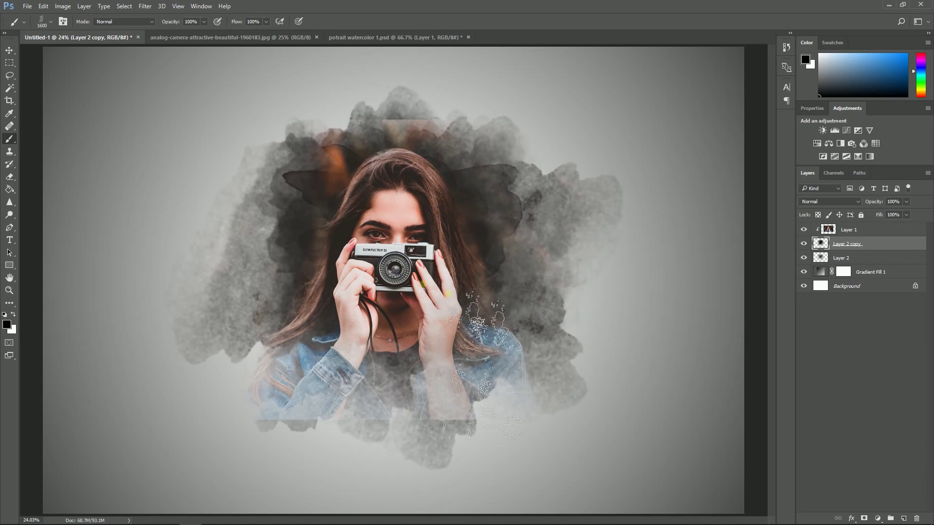
Release Layer 1's clipping mask and merge Layer 2 copy with Layer 2
right_click(859, 229)
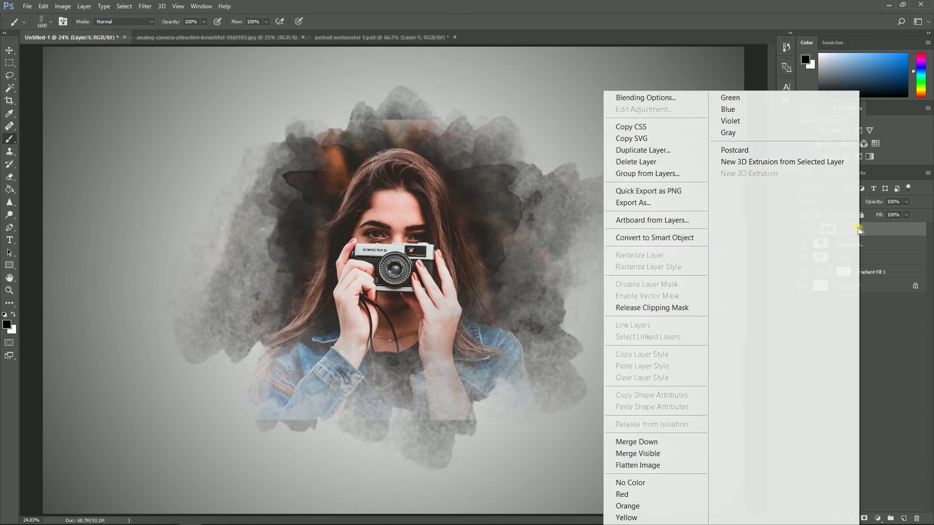
click(656, 307)
click(859, 245)
shift+click(860, 258)
key(ctrl+e)
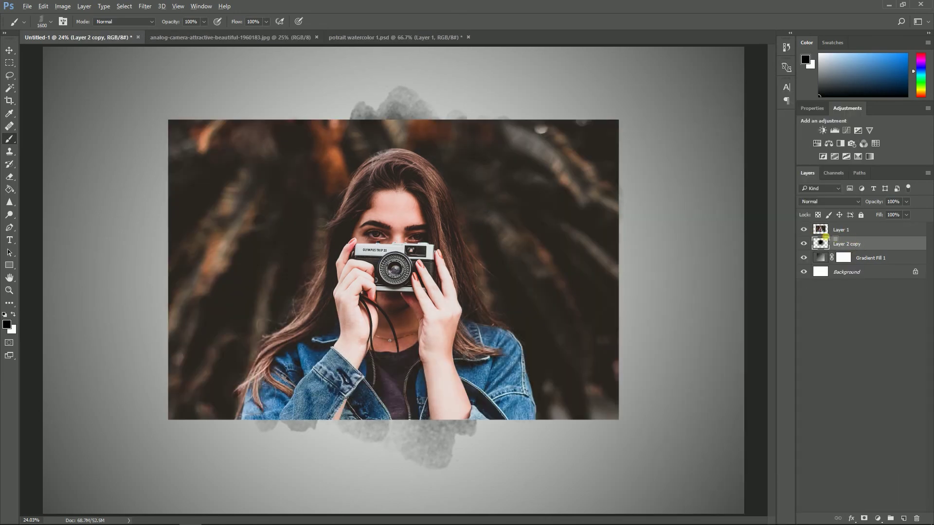
Clip Layer 1 to the merged splash layer and release the clipping mask again
right_click(847, 233)
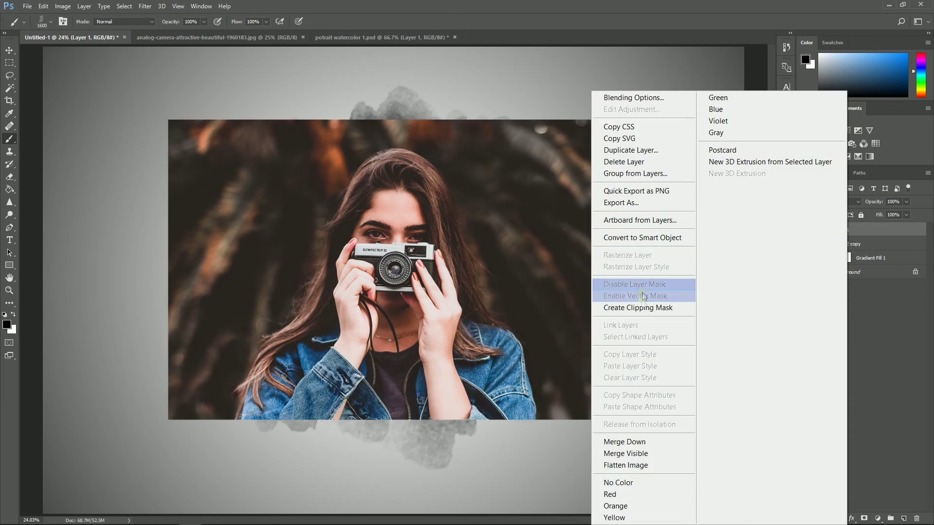
click(644, 308)
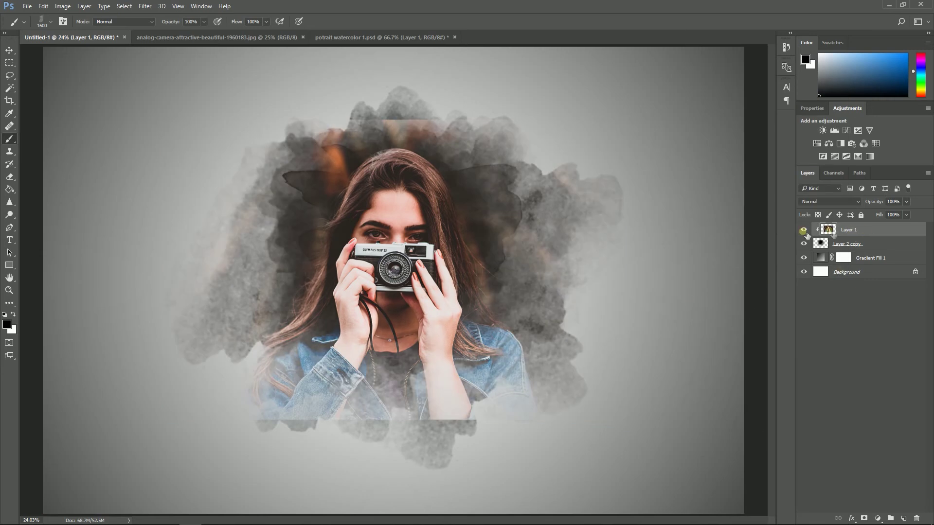
right_click(838, 234)
click(875, 231)
right_click(878, 231)
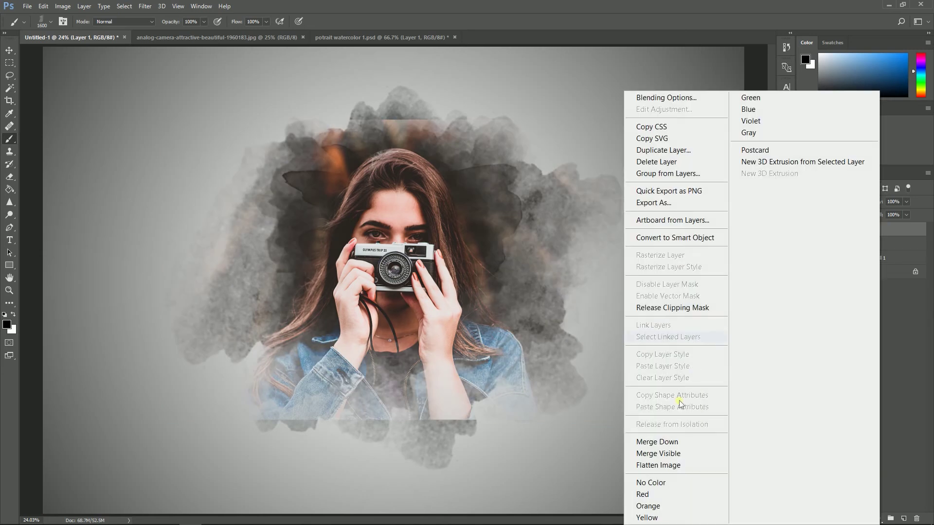
click(686, 307)
Duplicate Layer 1, flip the copy vertically, and move it up so it mirrors the photo along its upper edge
key(ctrl+j)
key(ctrl+minus)
key(ctrl+t)
right_click(431, 218)
click(452, 387)
drag(453, 335, 428, 127)
click(430, 21)
Duplicate the flipped photo layer and move the new copy down to mirror the photo along its lower edge
key(ctrl+j)
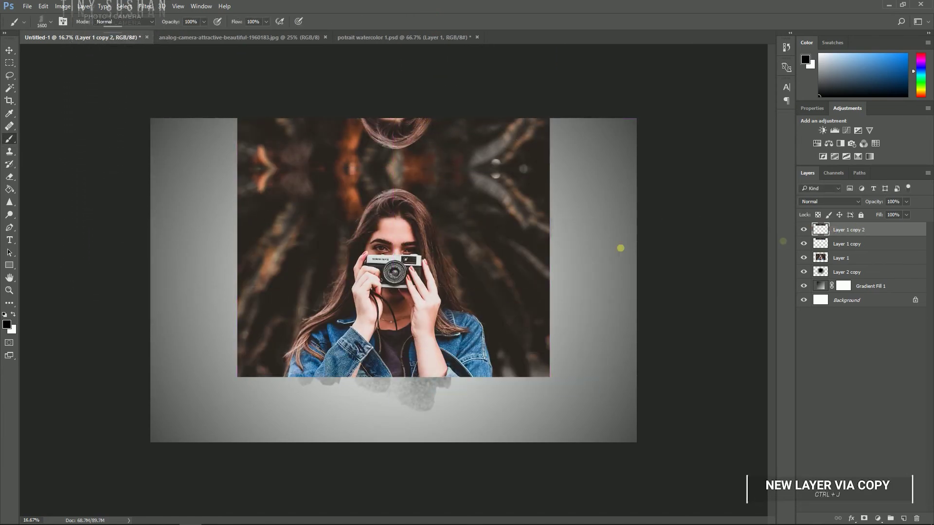
key(ctrl+t)
drag(445, 137, 458, 452)
drag(465, 426, 470, 414)
click(429, 22)
Merge the three photo layers into one and clip the result to Layer 2 copy
shift+click(841, 258)
key(ctrl+e)
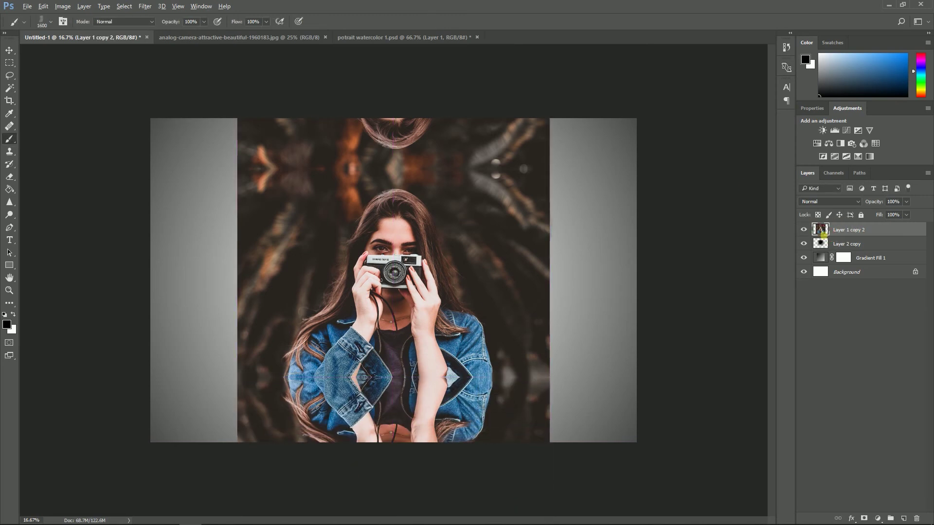
alt+click(823, 235)
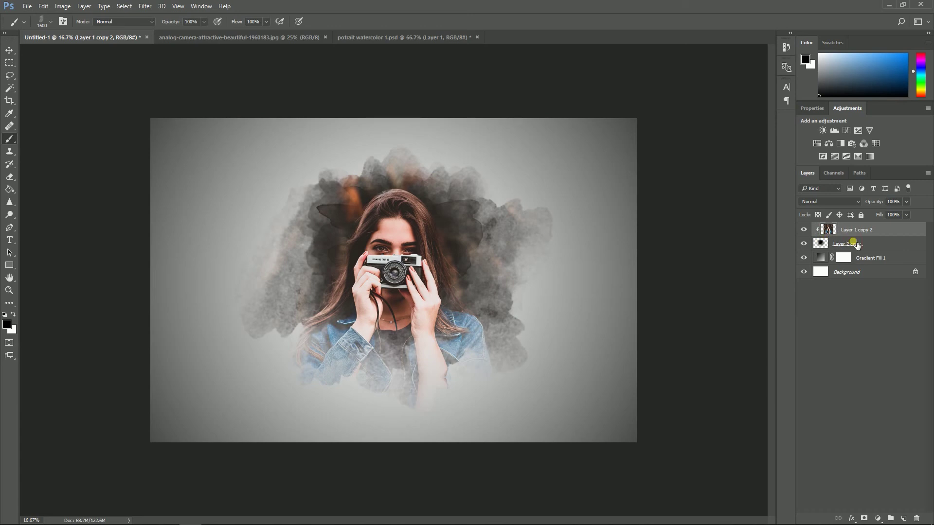
Scale Layer 1 copy 2 and Layer 2 copy together to 78.05% about their centre and deselect the layers
shift+click(855, 244)
key(ctrl+t)
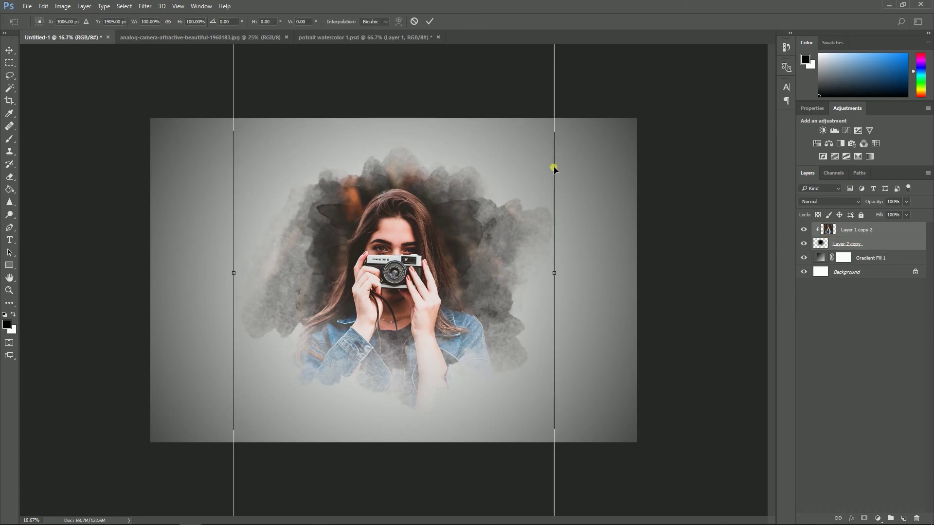
scroll(555, 167, down, 2)
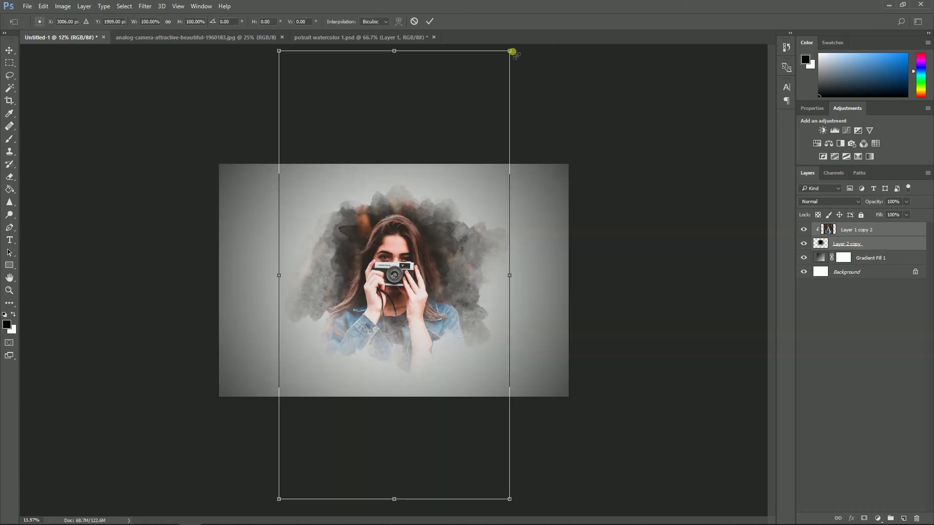
drag(509, 61, 492, 97)
click(430, 21)
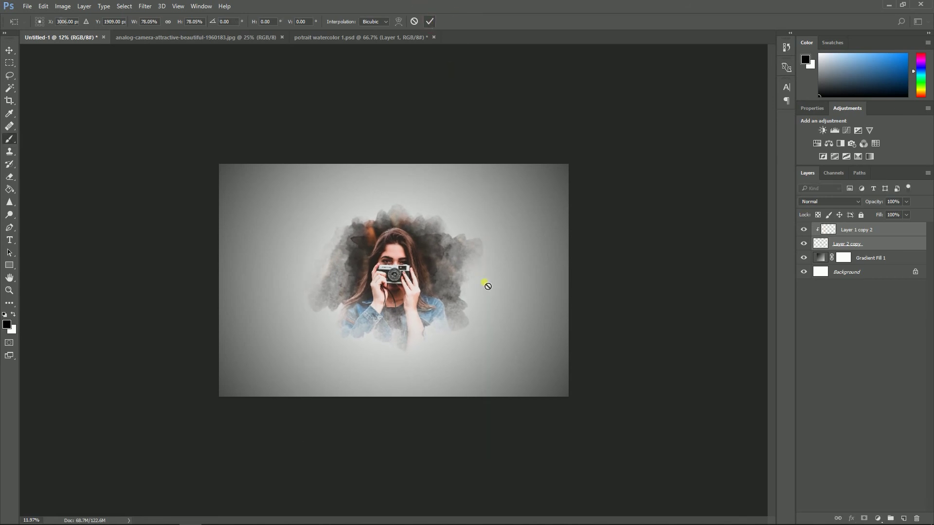
key(ctrl+plus)
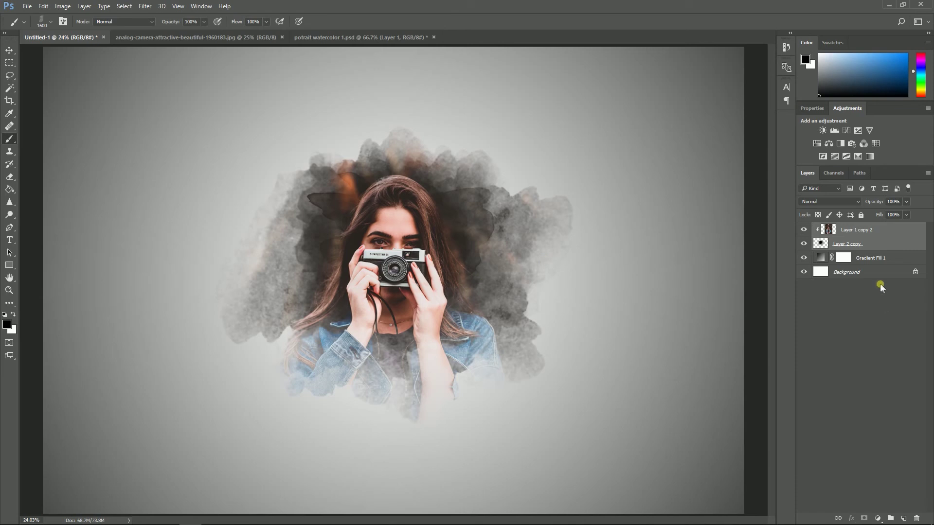
click(859, 331)
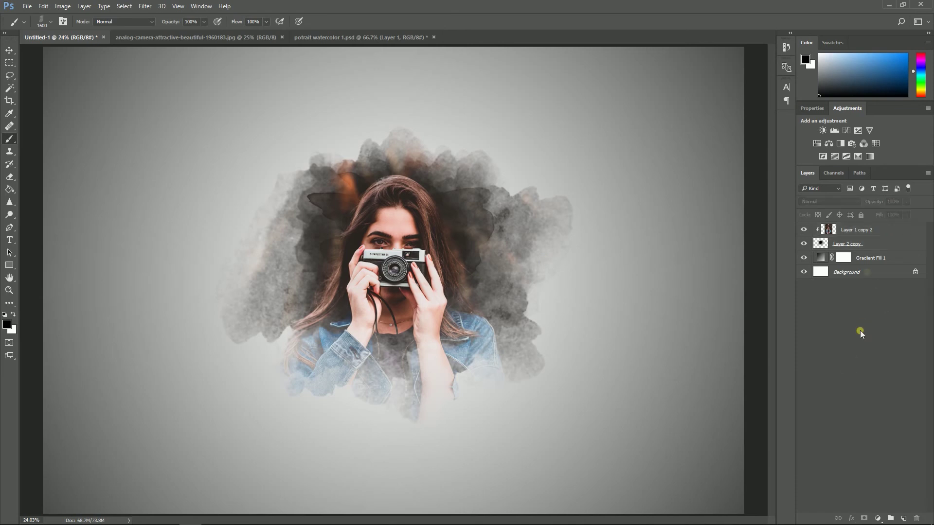
Add a linear violet-to-orange gradient fill layer at 90° above the photo and clip it to the splash
click(877, 518)
click(869, 304)
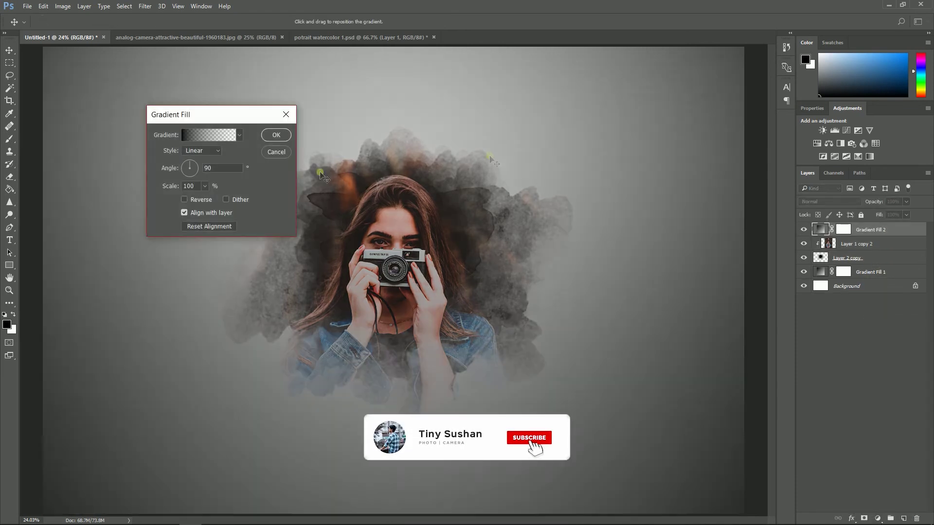
click(239, 137)
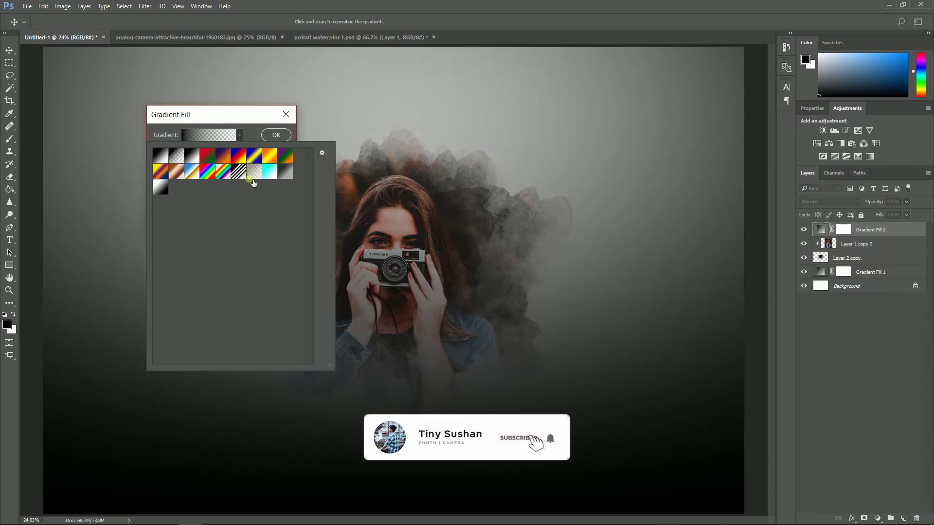
click(223, 155)
click(276, 140)
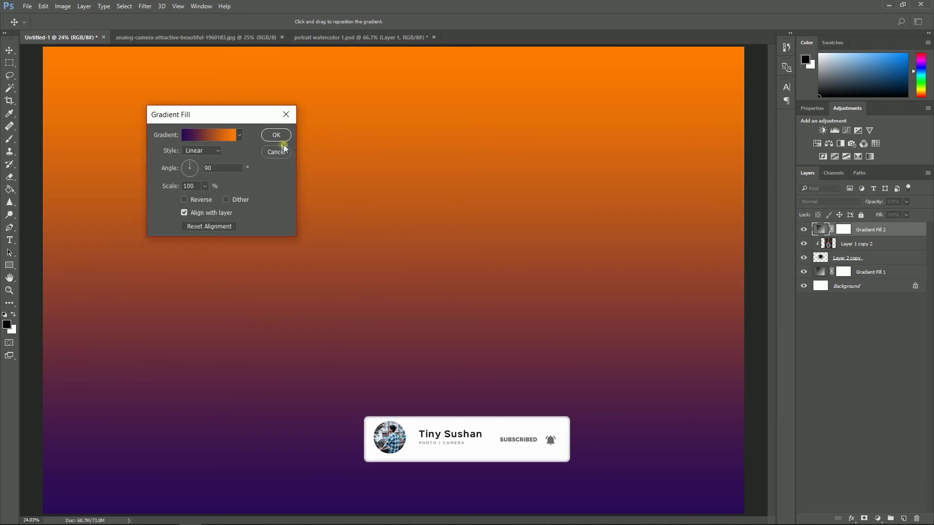
click(275, 135)
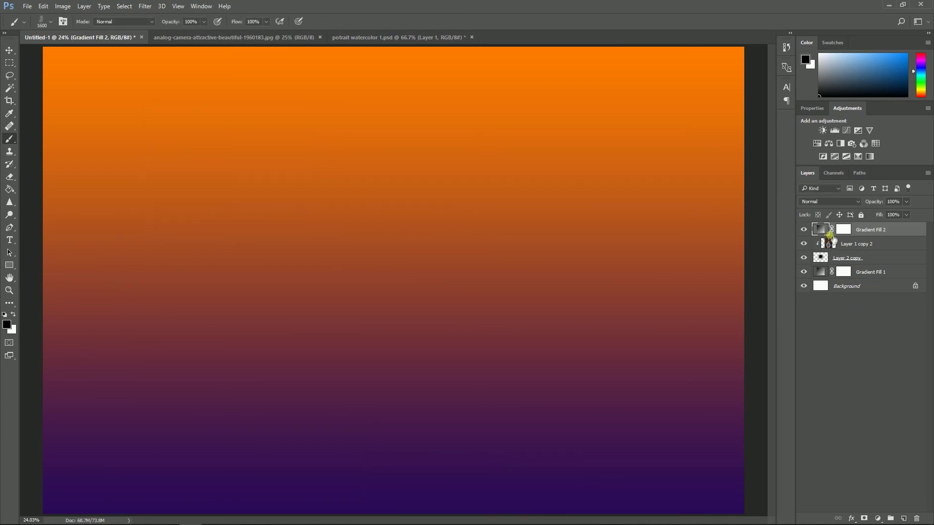
alt+click(826, 237)
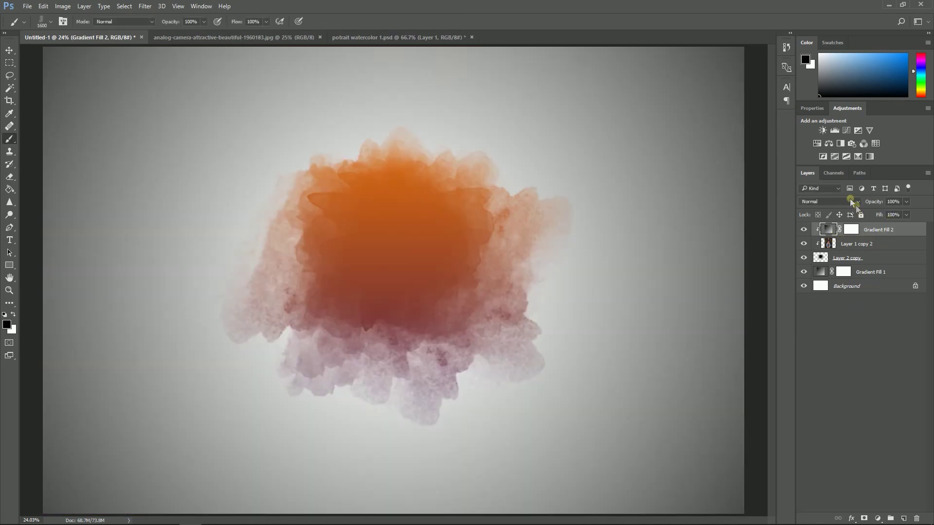
Set Gradient Fill 2 to Soft Light blending with 23% opacity and 75% fill, and deselect it
click(856, 202)
click(821, 303)
click(895, 235)
text(50)
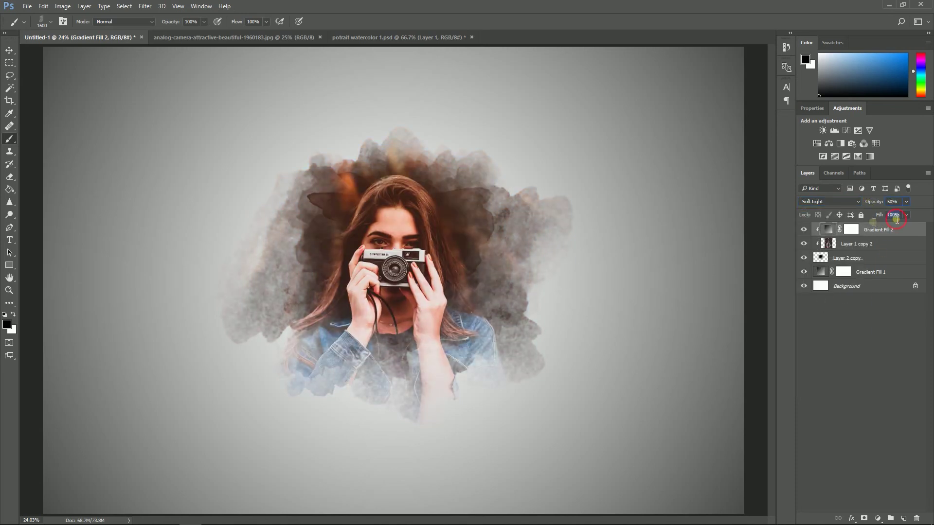
text(75)
click(906, 202)
click(893, 307)
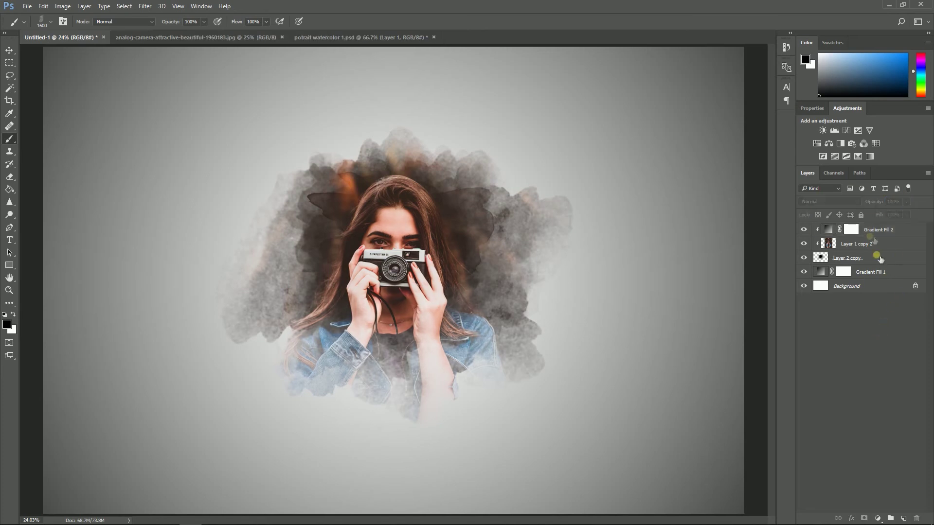
Add another violet-to-orange gradient fill layer above Gradient Fill 2, leaving it unclipped over the whole canvas
click(881, 232)
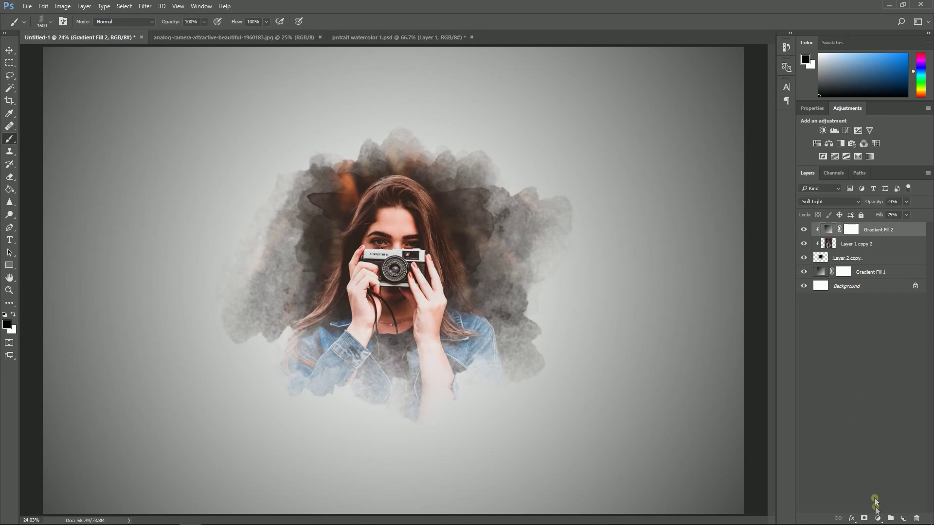
click(877, 519)
click(859, 301)
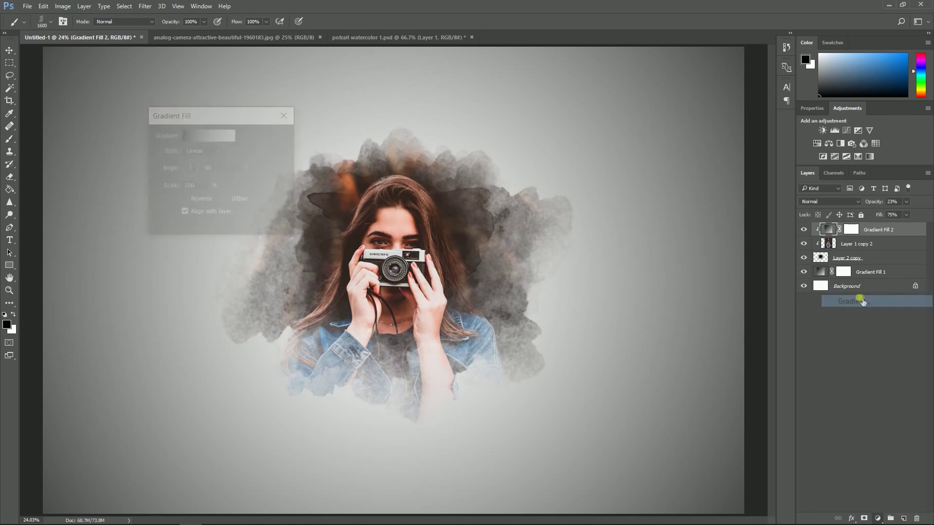
click(240, 136)
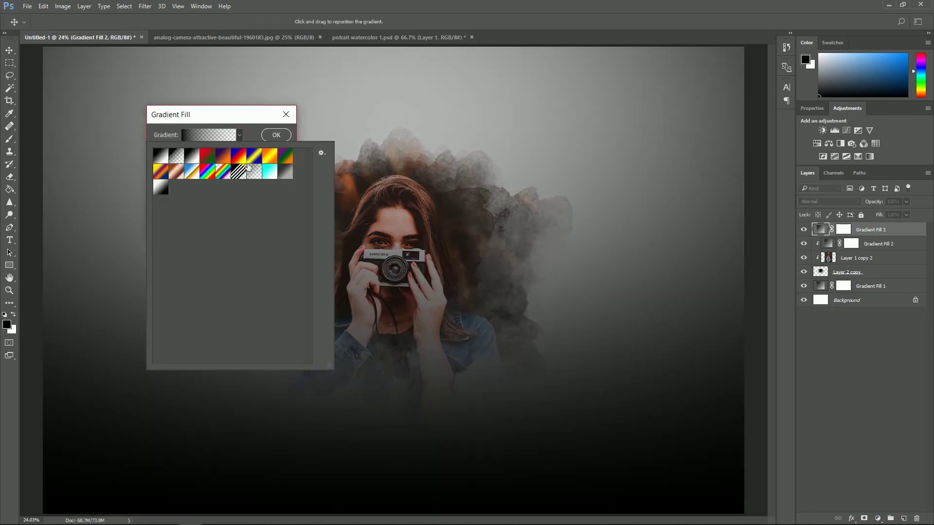
click(224, 157)
click(288, 139)
key(b)
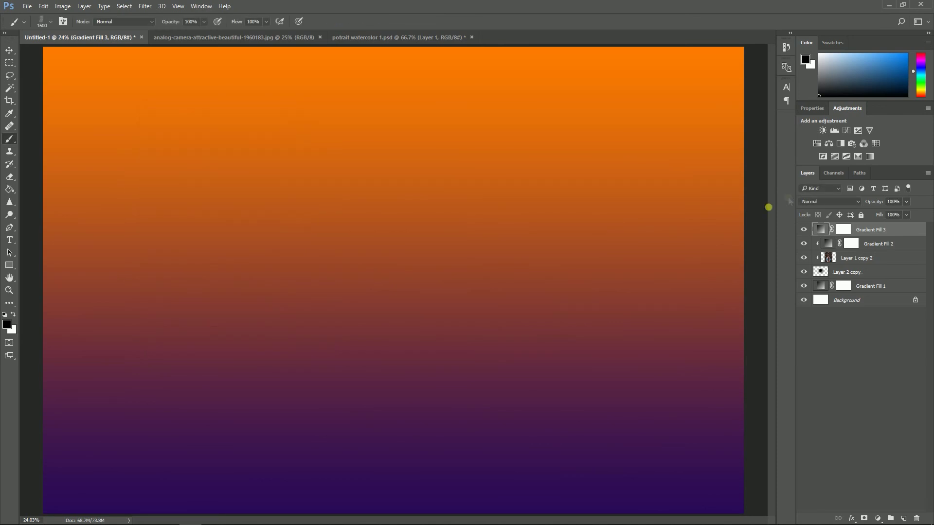
Set Gradient Fill 3 to Screen blending with 50% opacity
click(831, 203)
click(815, 265)
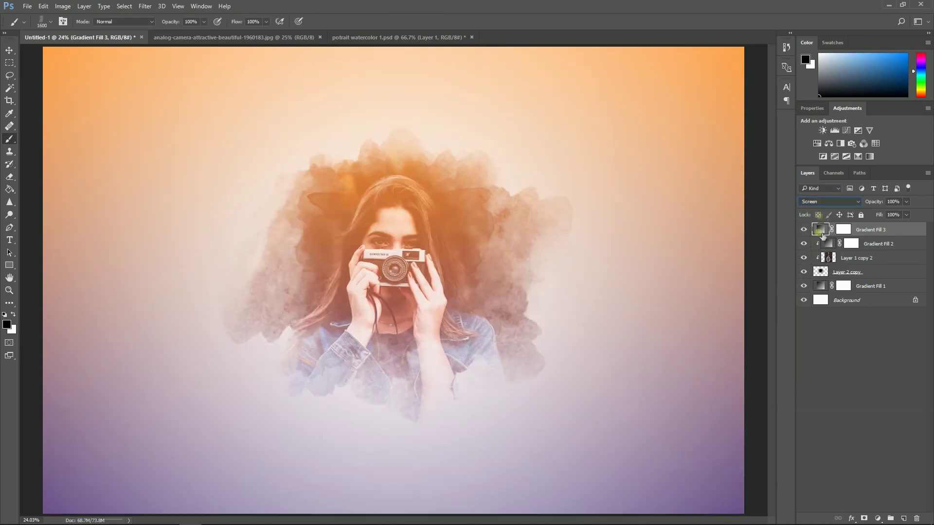
click(894, 202)
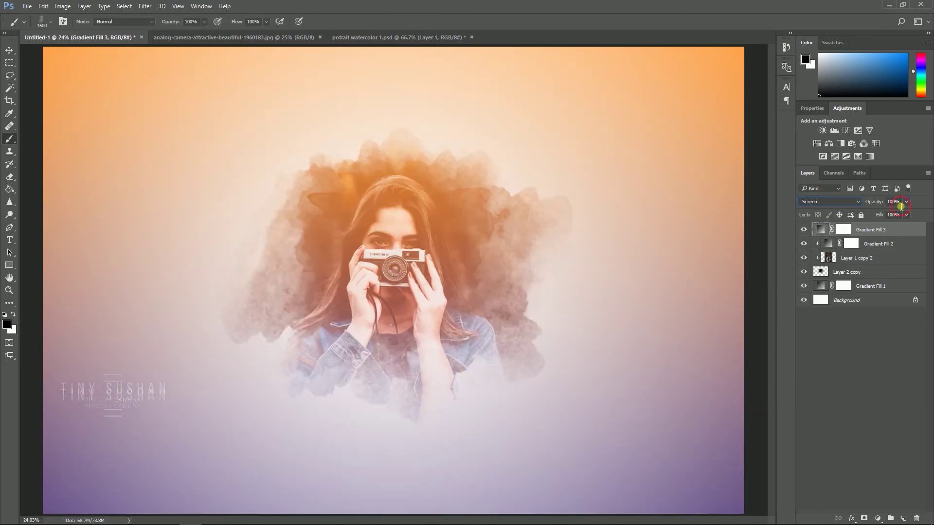
text(50)
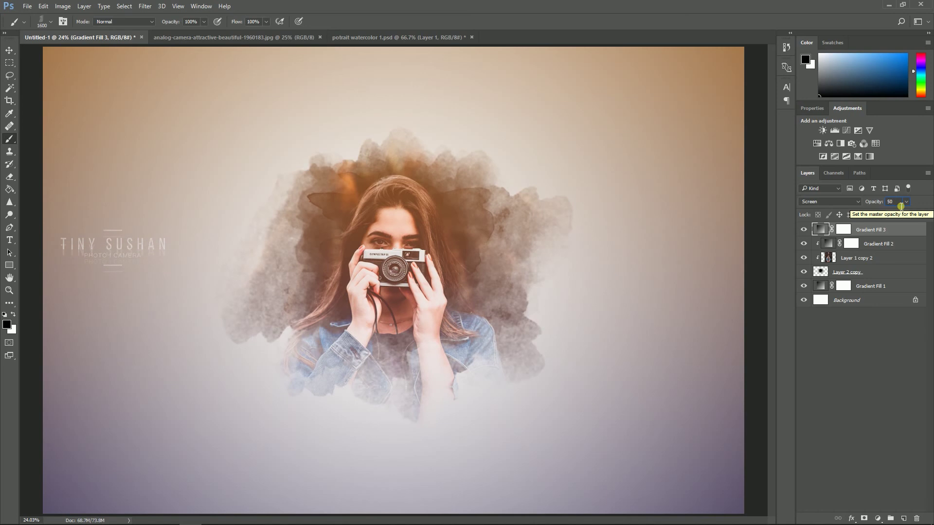
Lower Gradient Fill 3 to 30% opacity and 64% fill, and deselect it
click(906, 202)
drag(906, 215, 895, 216)
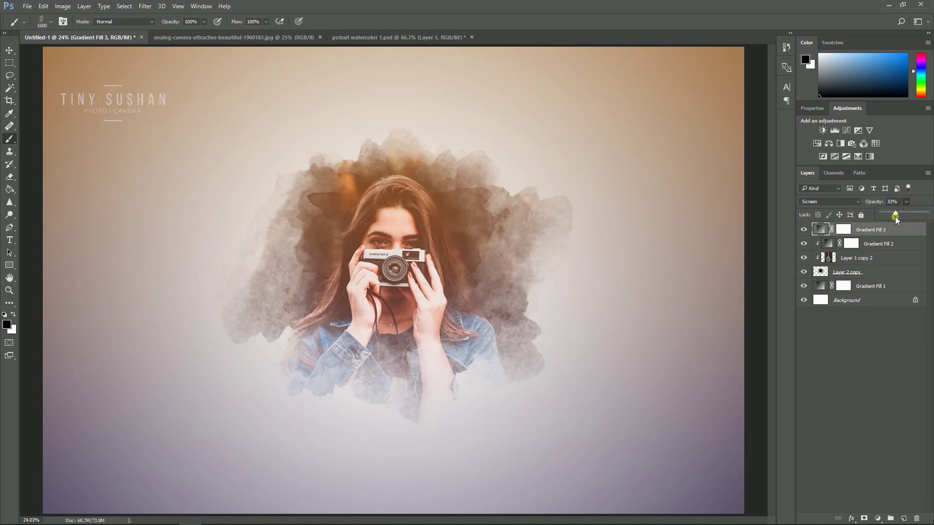
click(890, 234)
click(906, 215)
mouse_move(870, 234)
mouse_down()
mouse_move(856, 235)
mouse_move(873, 237)
mouse_up()
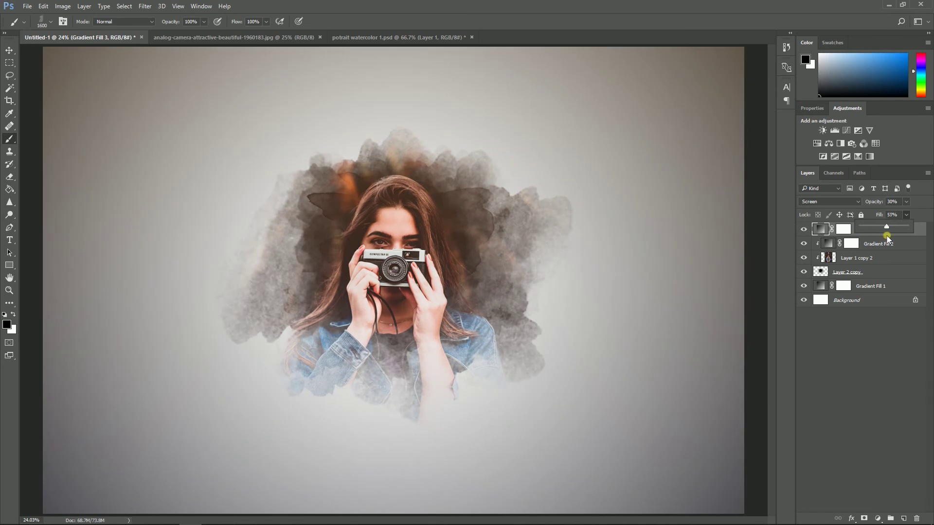
click(854, 357)
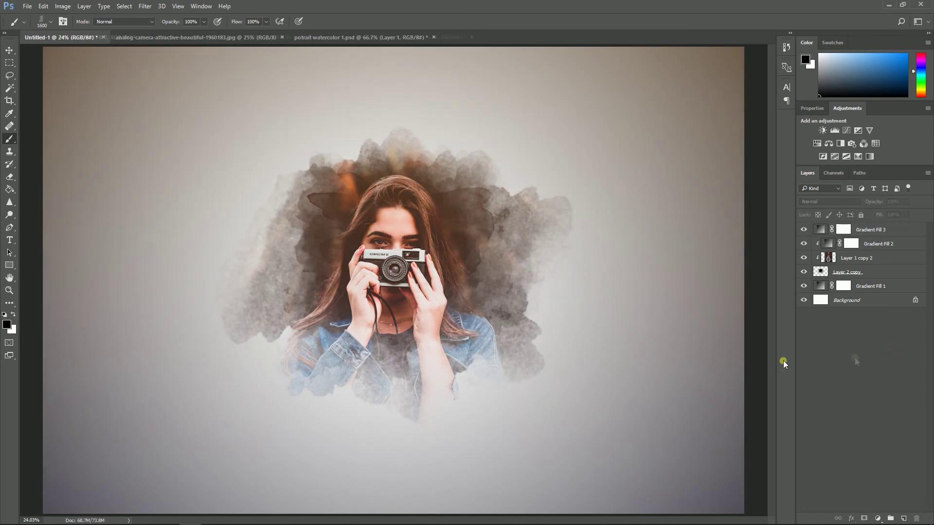
key(ctrl+minus)
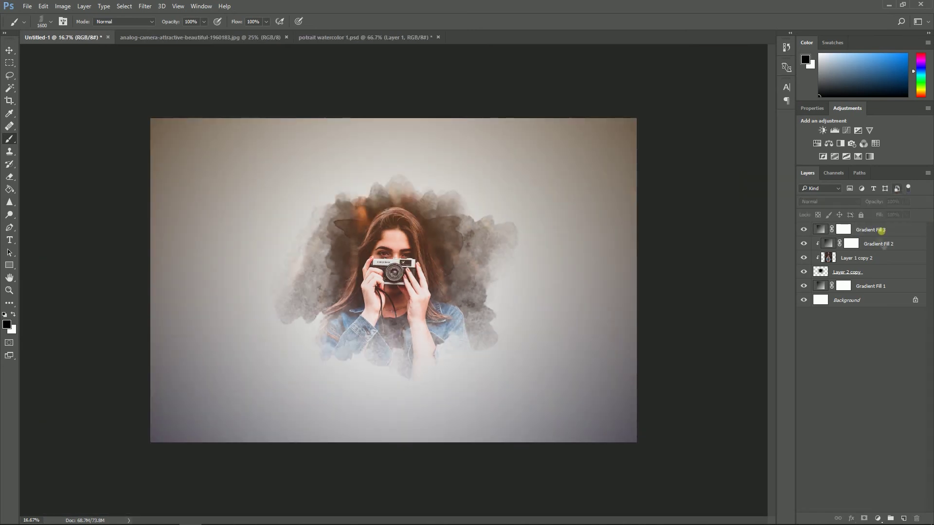
click(874, 247)
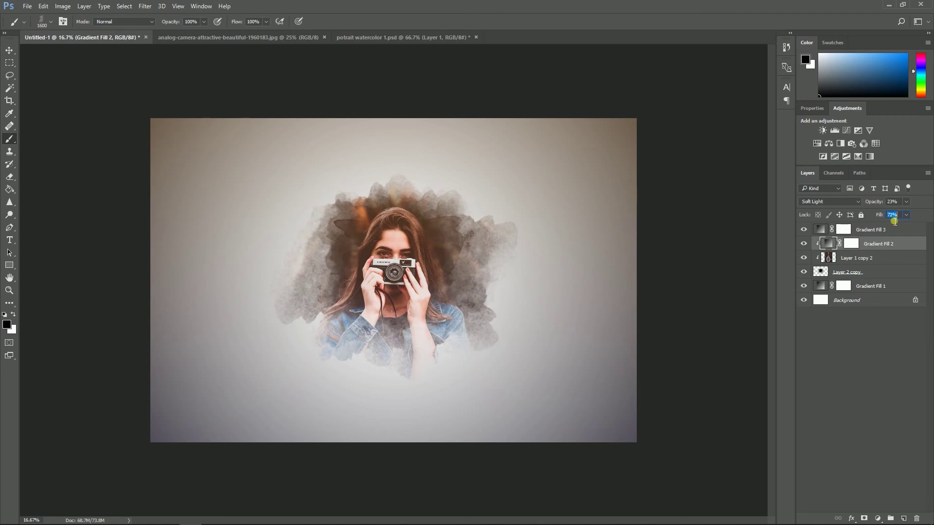
click(859, 341)
scroll(424, 344, up, 2)
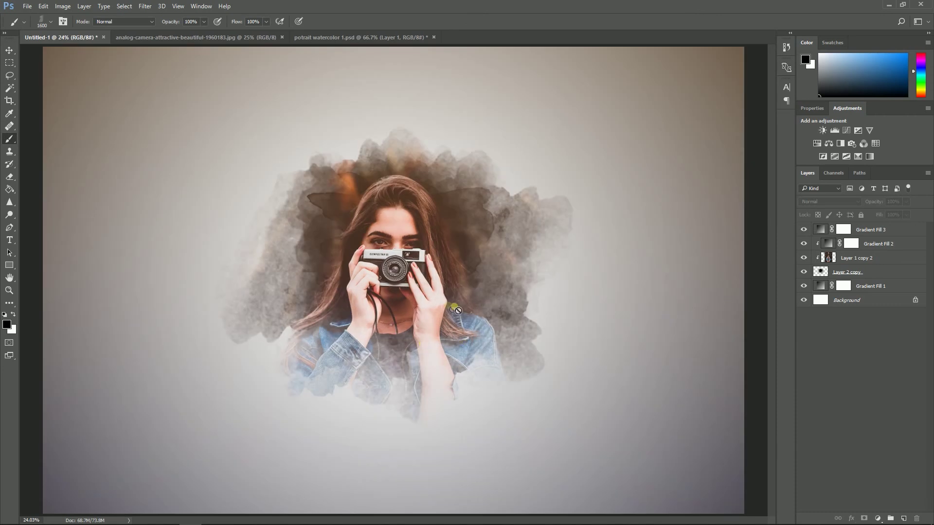
scroll(502, 279, up, 2)
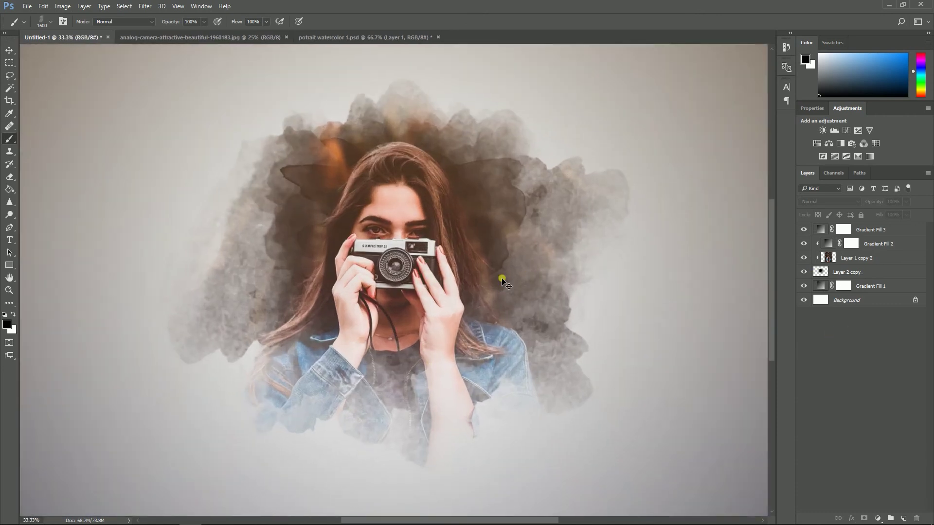
scroll(502, 279, down, 1)
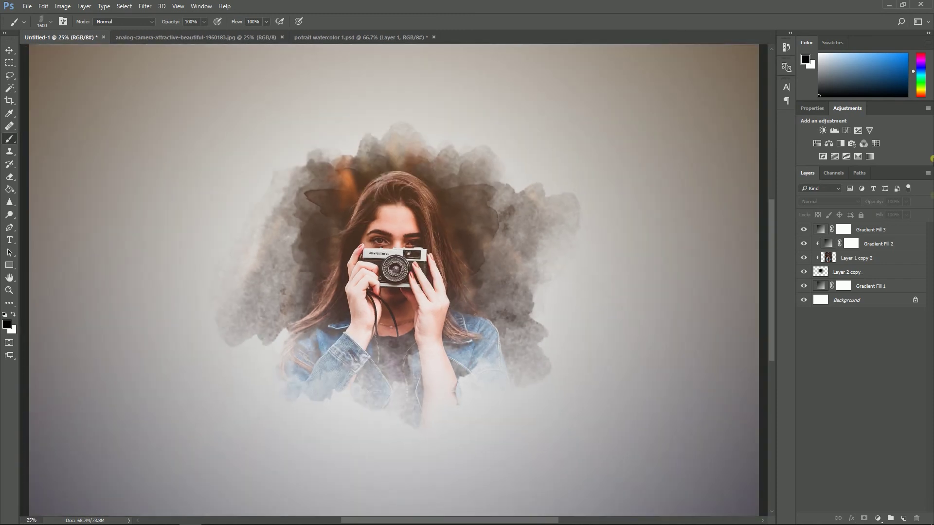
Add a Selective Color adjustment layer above Gradient Fill 3 and set cyan to +41% for the Blacks
click(878, 520)
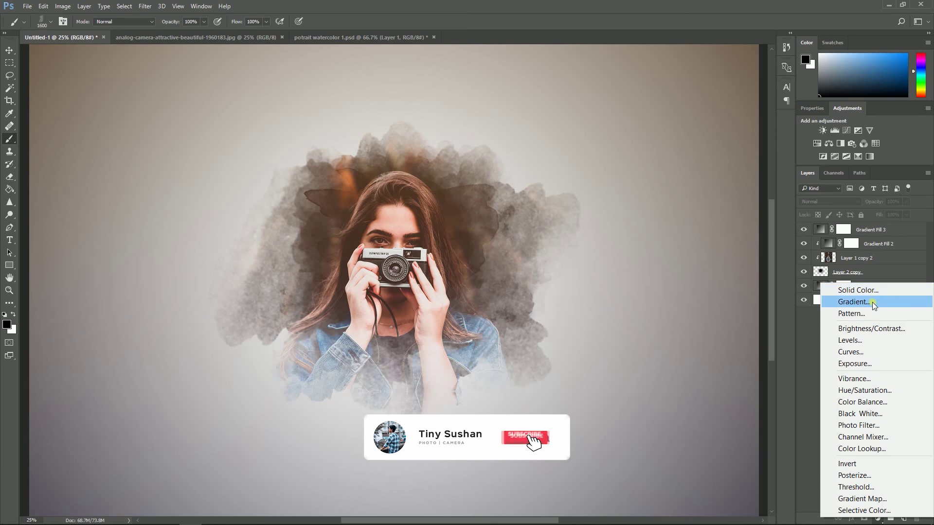
click(836, 174)
click(858, 156)
mouse_move(861, 172)
mouse_down()
mouse_move(849, 171)
mouse_move(862, 174)
mouse_move(854, 180)
mouse_up()
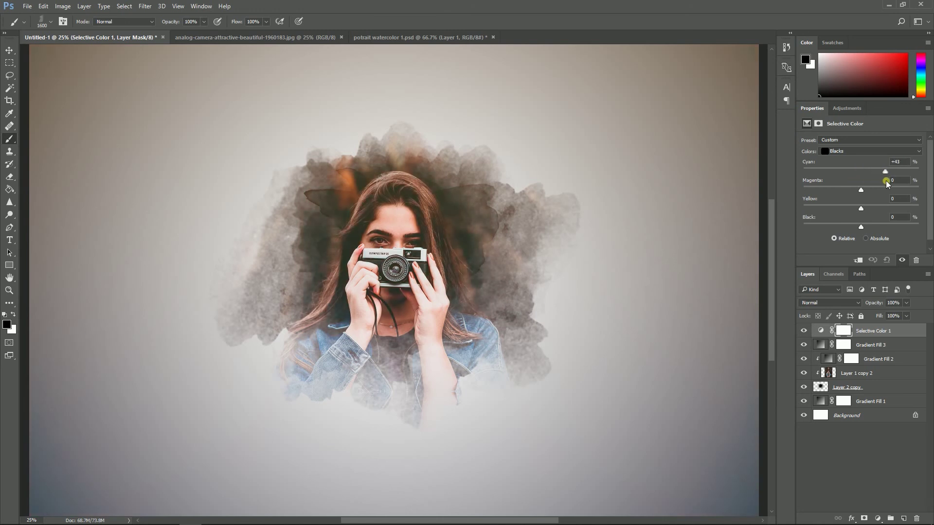
In the Selective Color adjustment, set cyan to +34% for the Reds and +16% for the Neutrals
click(848, 151)
click(849, 161)
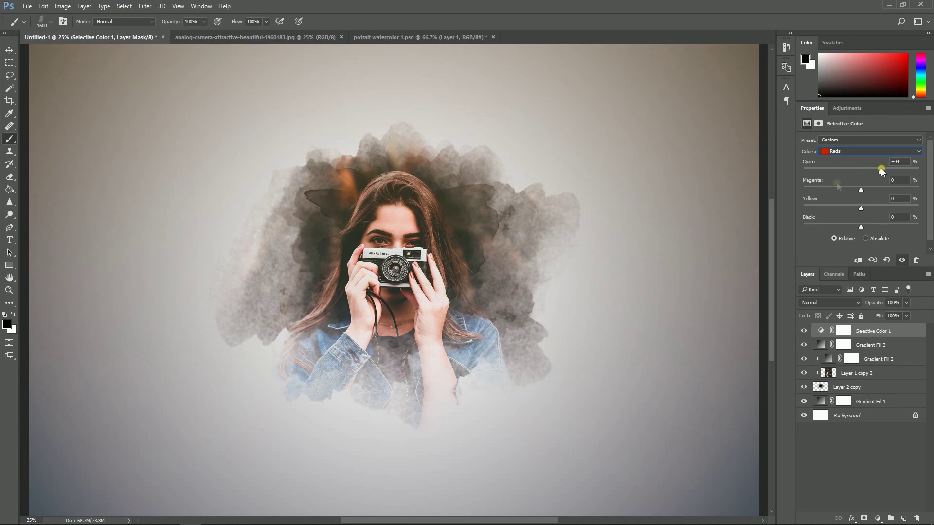
key(ctrl+minus)
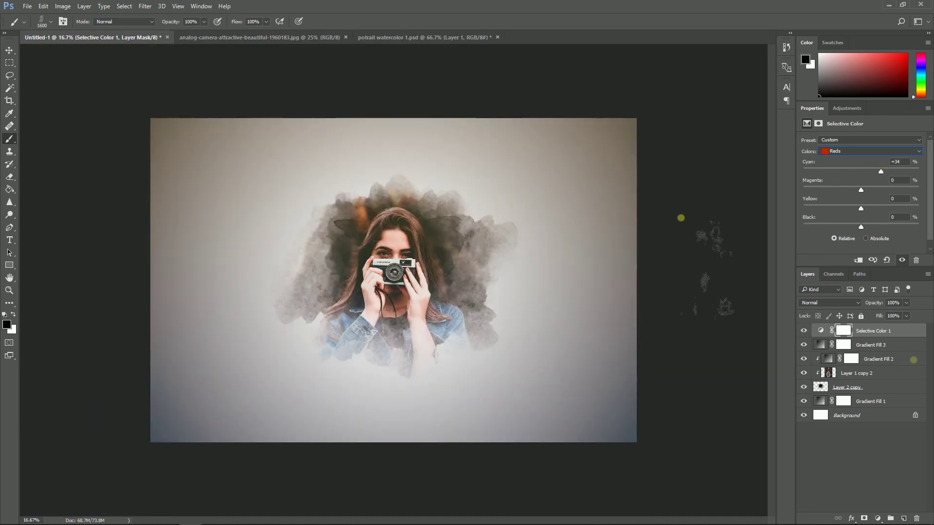
click(854, 152)
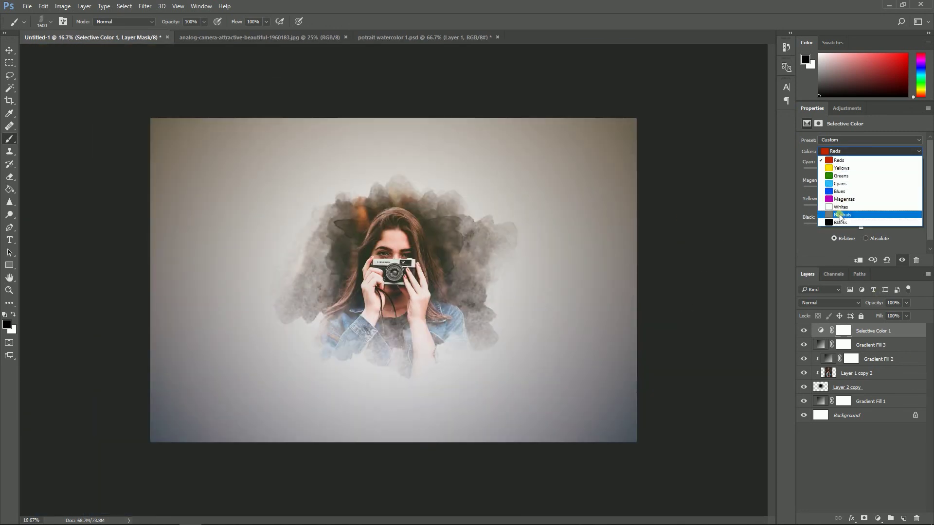
click(844, 215)
mouse_move(860, 173)
mouse_down()
mouse_move(896, 173)
mouse_move(860, 179)
mouse_up()
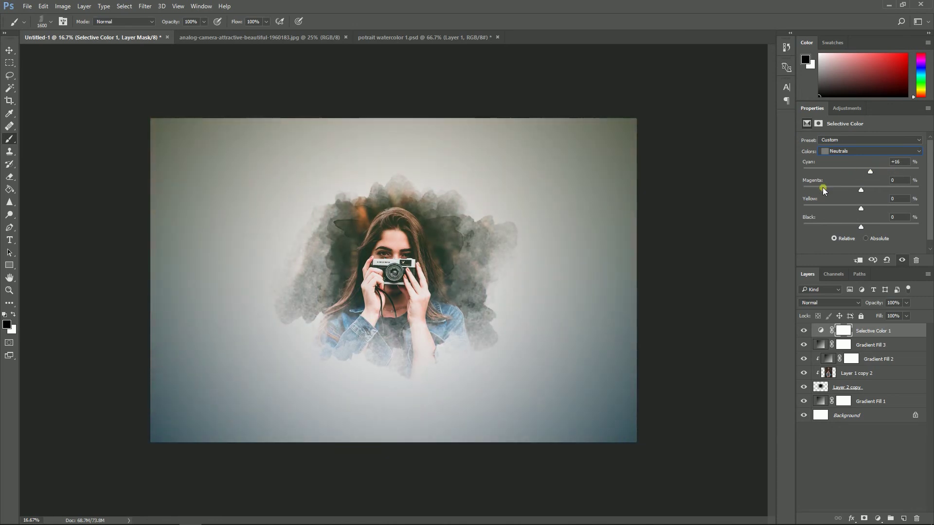
scroll(527, 225, up, 2)
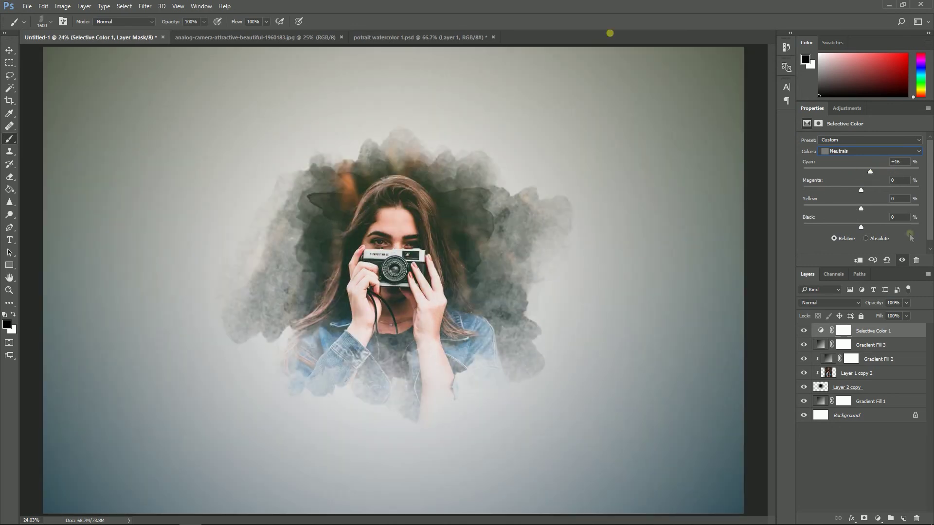
Move Gradient Fill 3 below Layer 2 copy and clip it to Gradient Fill 1
click(831, 346)
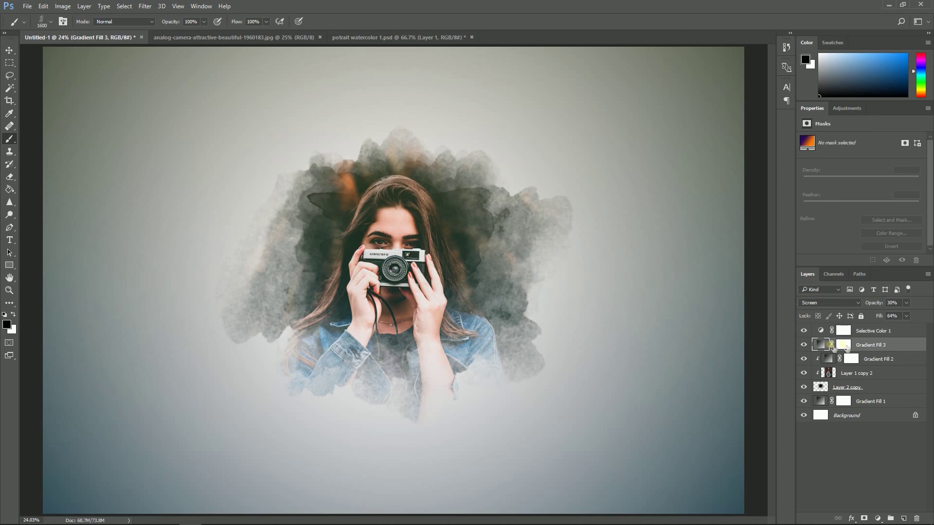
drag(878, 349, 832, 399)
alt+click(822, 393)
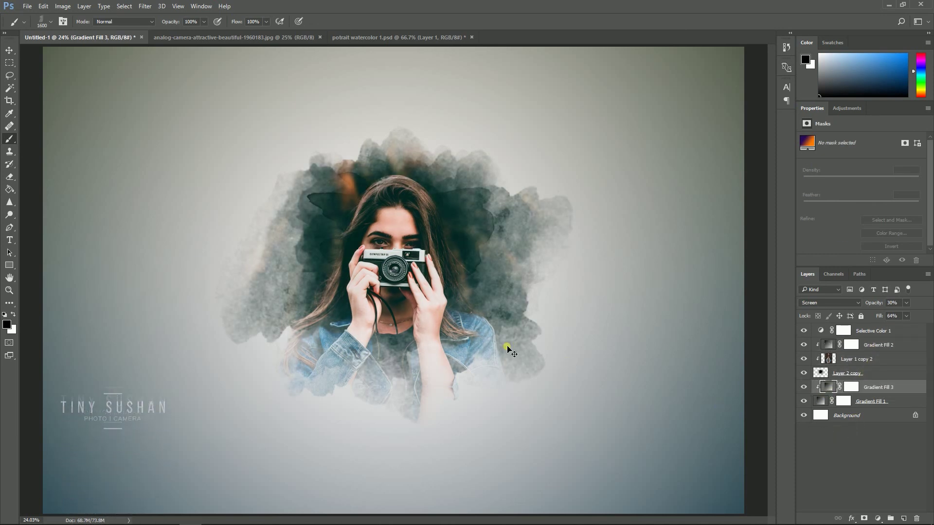
key(ctrl+minus)
Stamp all visible layers into a new layer above Selective Color 1 and open it in the Camera Raw filter
click(868, 333)
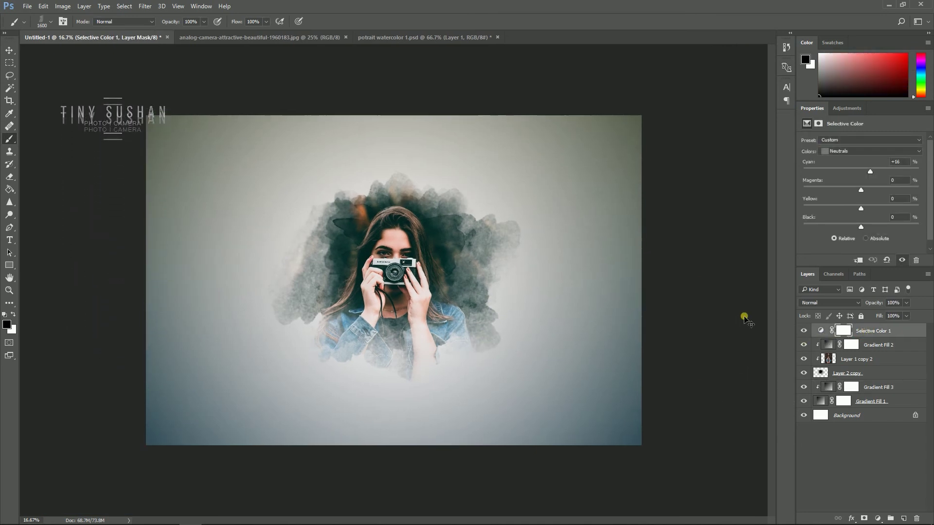
key(ctrl+plus)
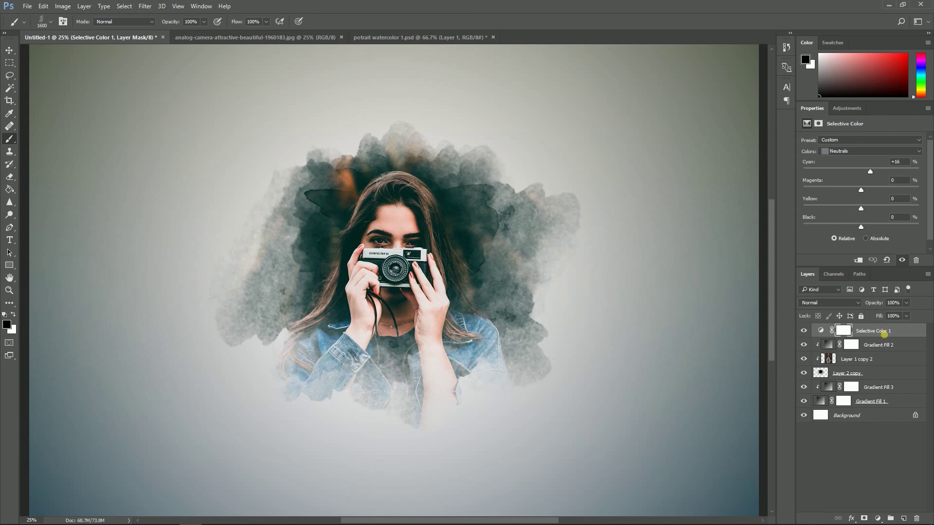
key(ctrl+shift+alt+e)
click(146, 5)
click(224, 75)
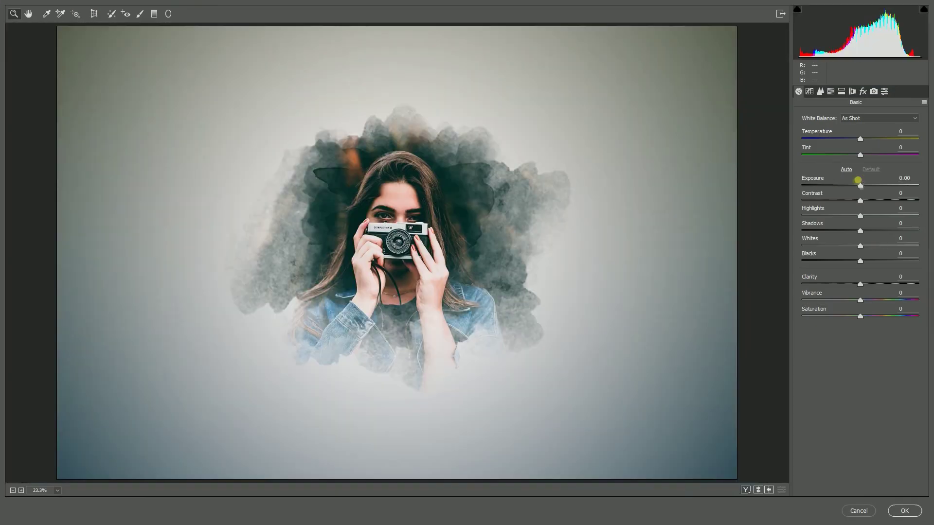
Set exposure to +0.55, highlights to +14 and luminance noise reduction to 38 in the Camera Raw filter
drag(864, 182, 876, 212)
click(871, 138)
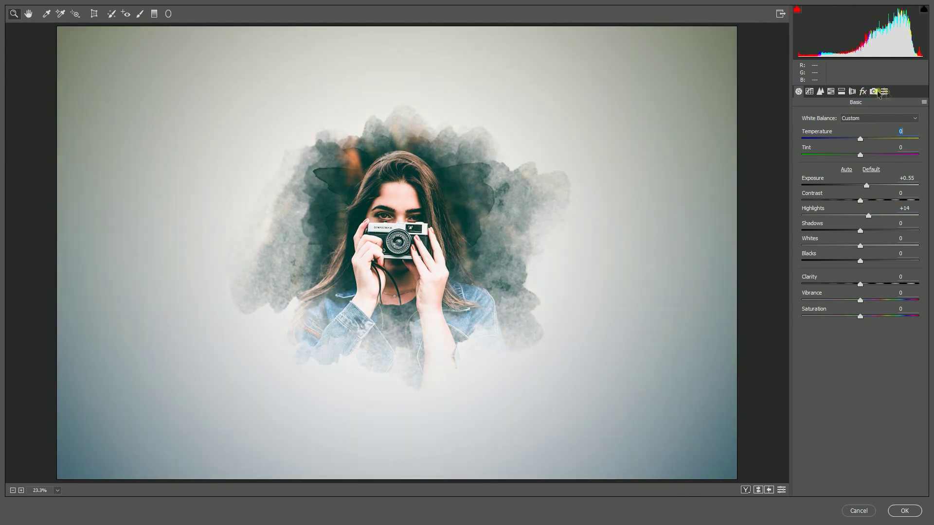
click(821, 91)
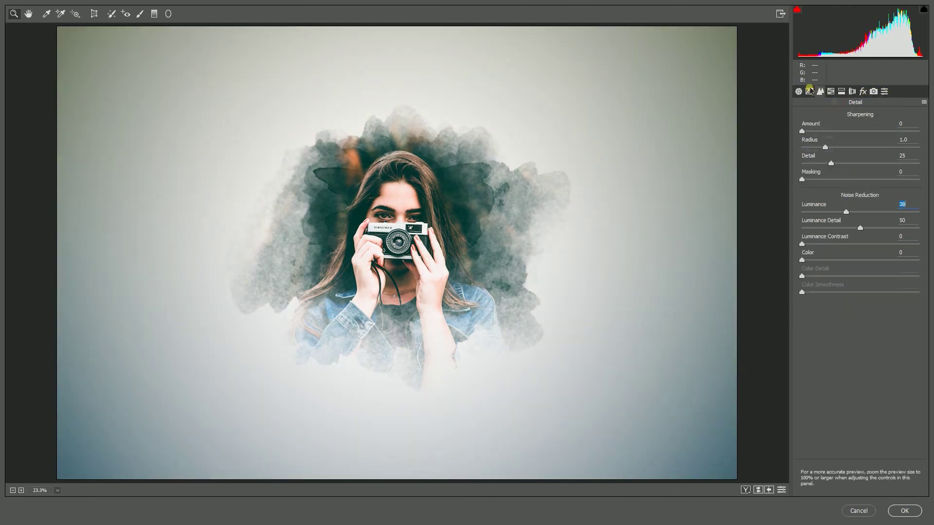
click(846, 211)
Set the Split Toning highlights to hue 202 and saturation 5
click(809, 91)
click(842, 92)
click(814, 129)
click(830, 146)
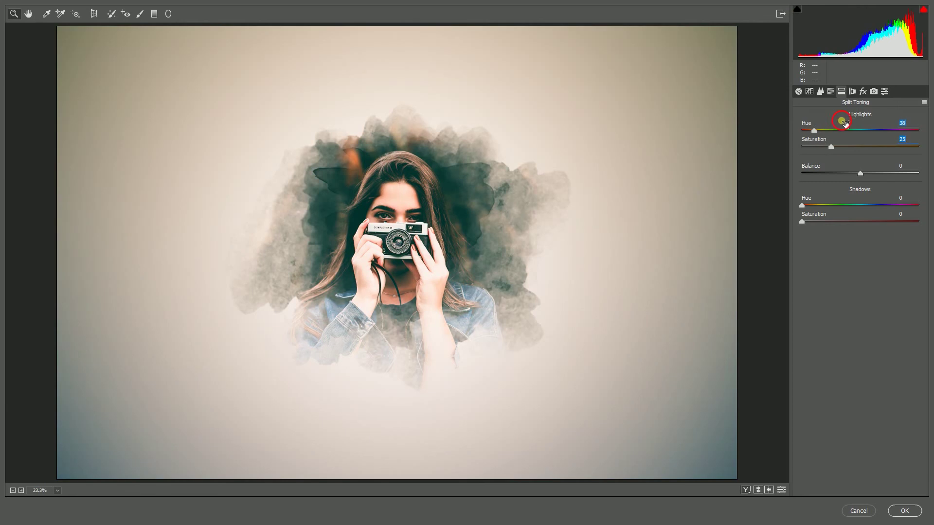
click(867, 131)
click(852, 146)
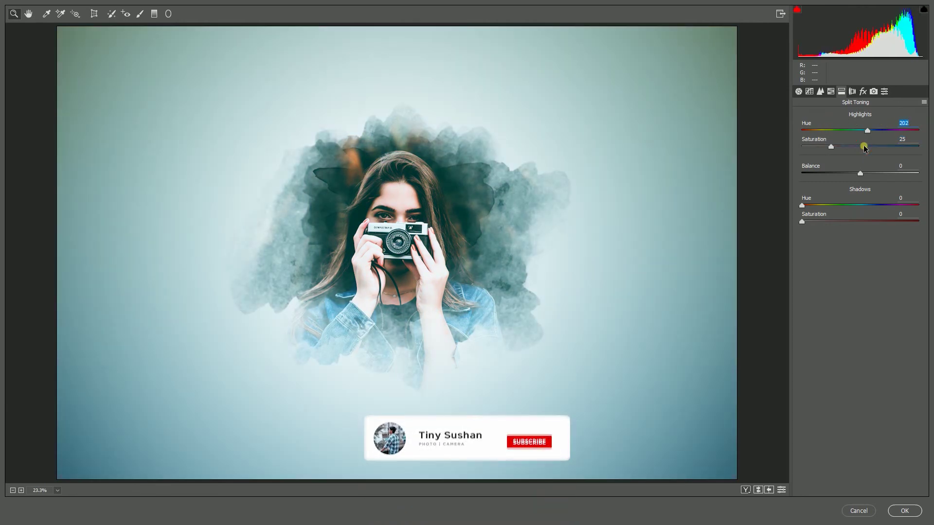
click(807, 146)
Set the Split Toning balance to +18 and the shadows to hue 19 and saturation 14
drag(859, 173, 870, 173)
click(809, 205)
click(813, 205)
drag(832, 220, 808, 205)
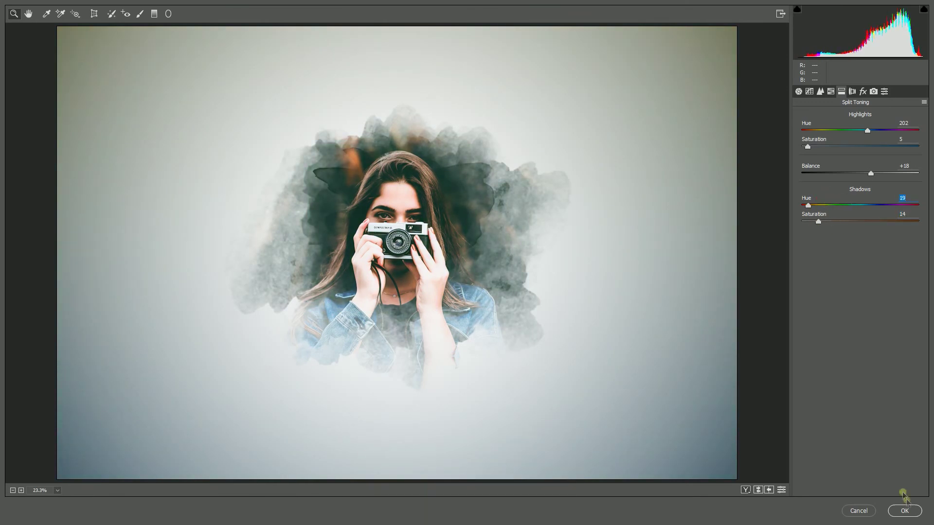
Set the Camera Calibration blue primary to hue -11 and saturation +32, lower the red primary hue, and apply the filter
click(873, 92)
drag(854, 266, 828, 269)
click(884, 289)
drag(884, 290, 853, 273)
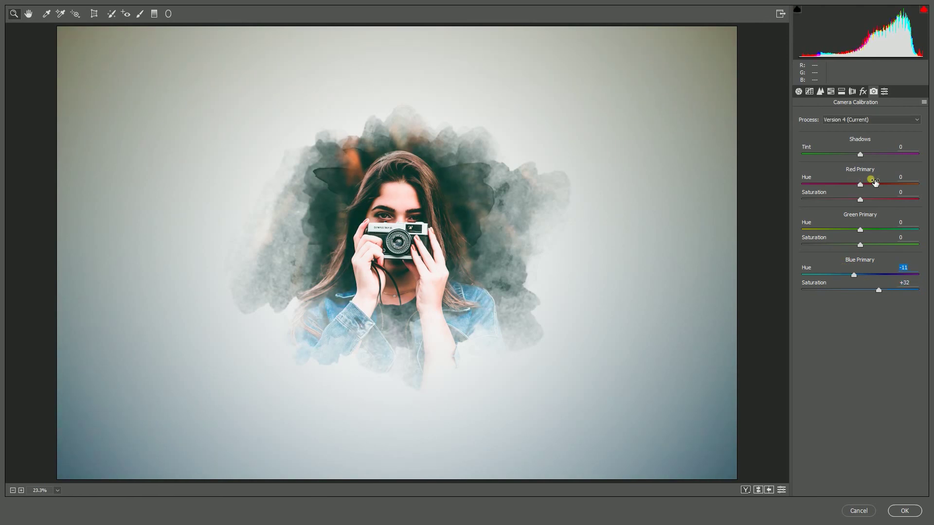
drag(874, 180, 841, 184)
click(904, 512)
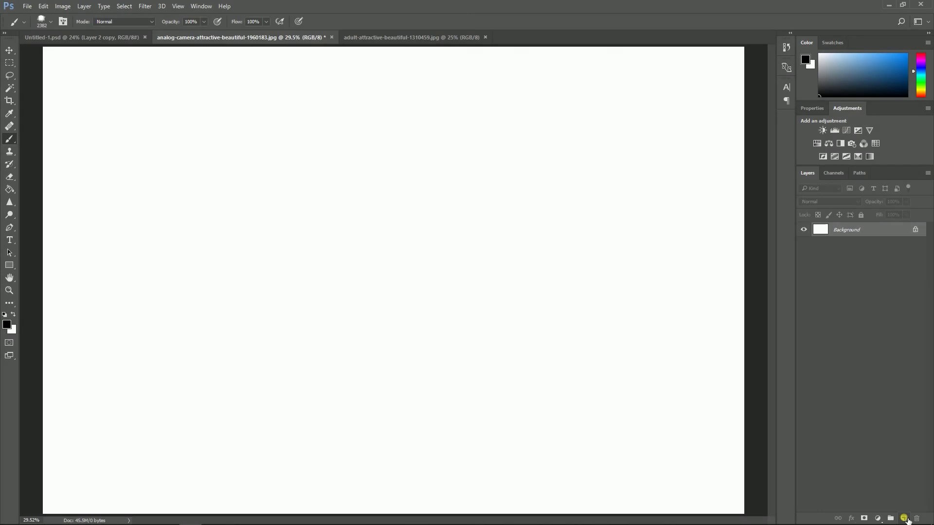
Add a new layer above the white background and stamp a black watercolour splash near the canvas centre with the 2382 px brush
click(904, 518)
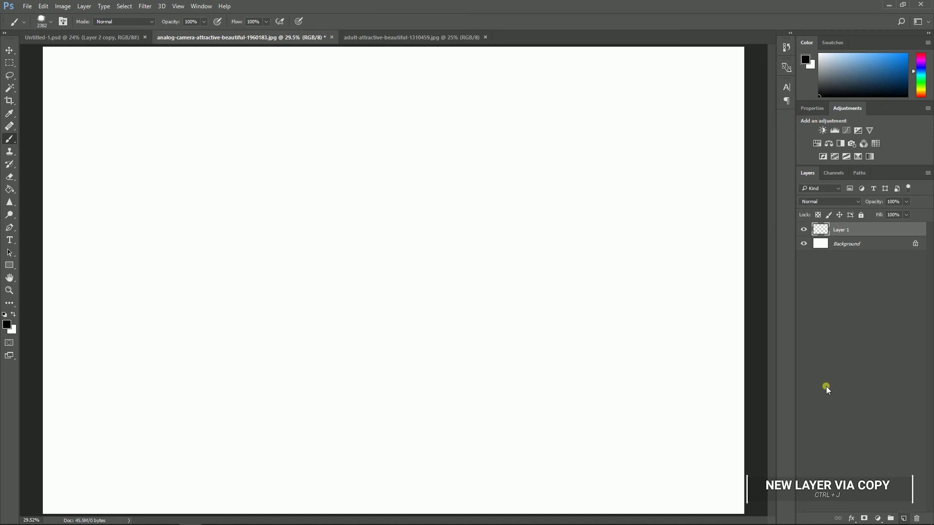
click(50, 23)
click(370, 271)
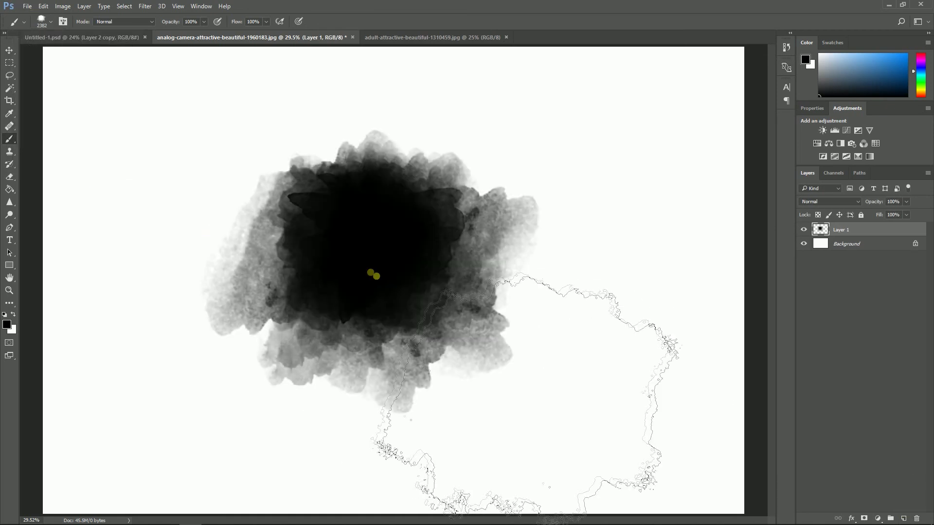
Copy the unlocked adult-attractive-beautiful-1310459.jpg photo into the splash document above Layer 1 and clip it to the splash
click(417, 39)
click(911, 230)
drag(854, 232, 388, 223)
alt+click(829, 237)
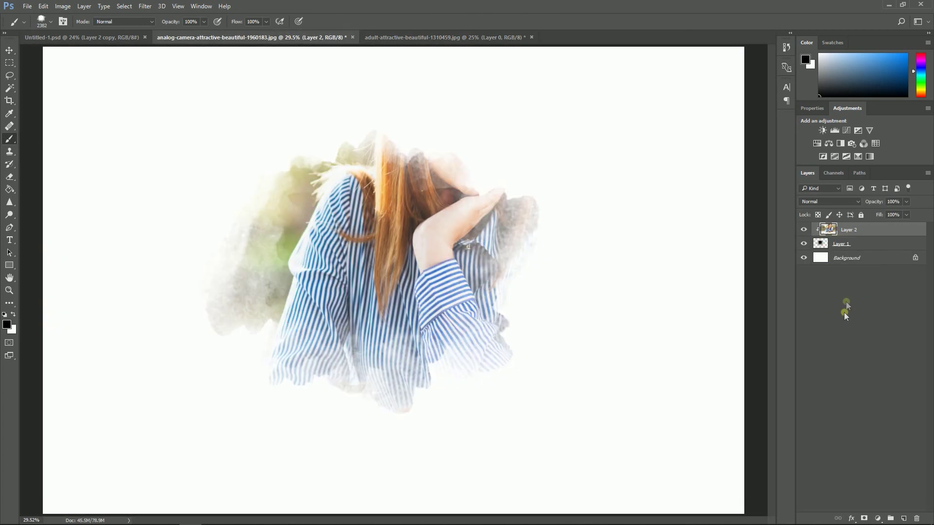
Scale the clipped photo to about 61% width and 59% height and position the woman inside the splash
key(ctrl+t)
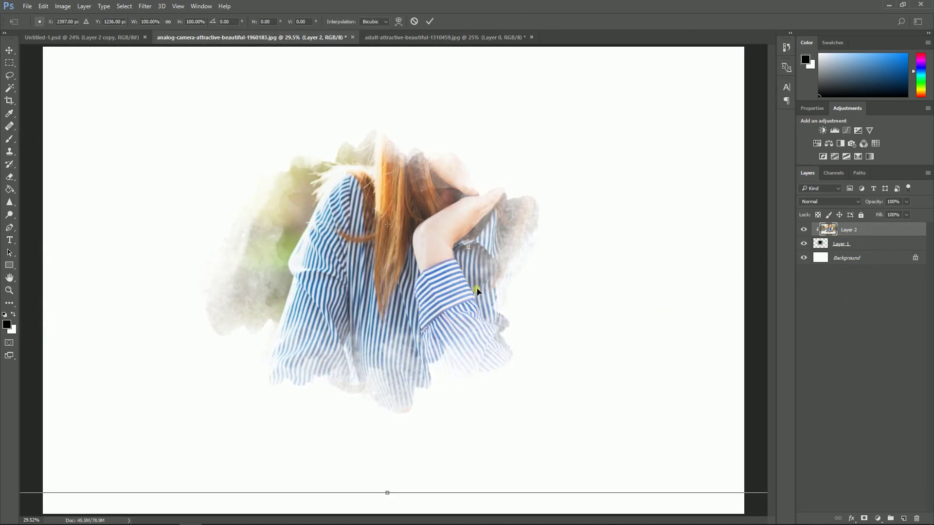
key(ctrl+0)
drag(673, 48, 577, 159)
drag(522, 184, 499, 219)
drag(536, 164, 523, 182)
drag(524, 181, 534, 174)
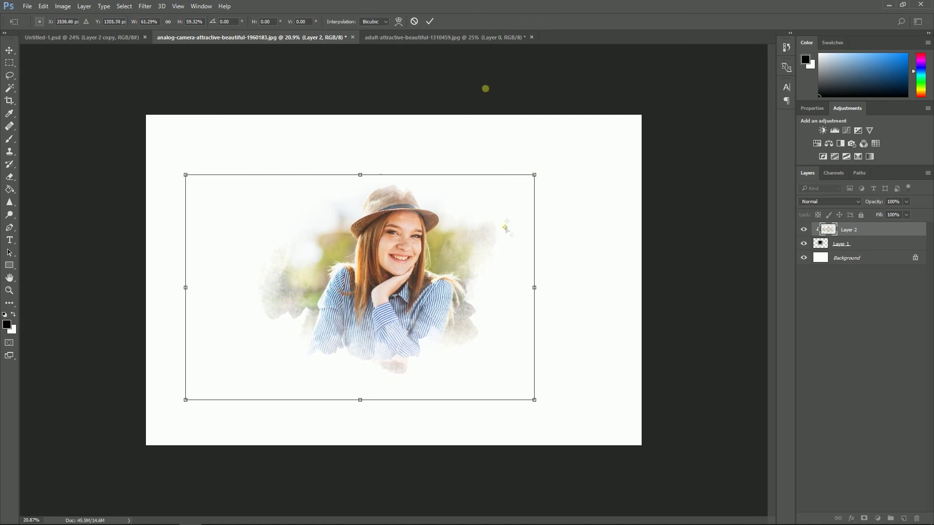
click(429, 21)
key(b)
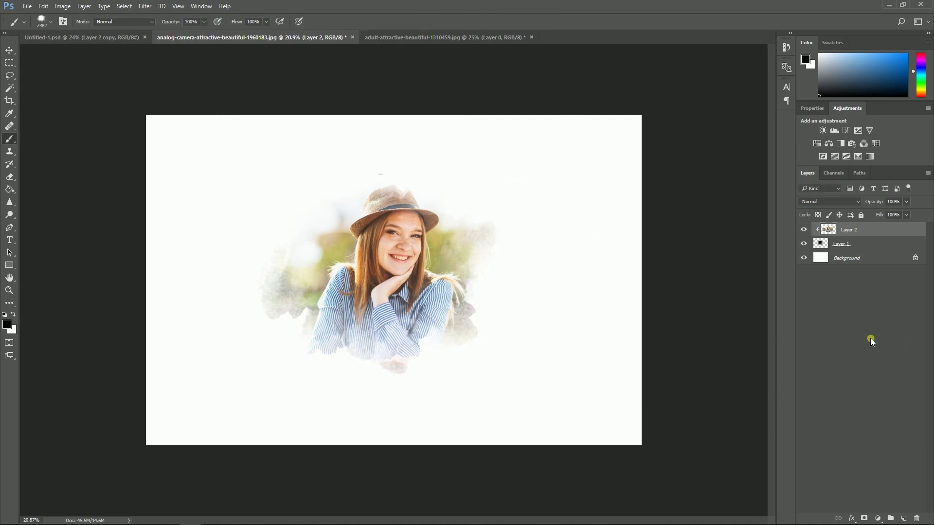
Enlarge the photo and splash layers together and centre them on the canvas
ctrl+click(877, 250)
key(ctrl+t)
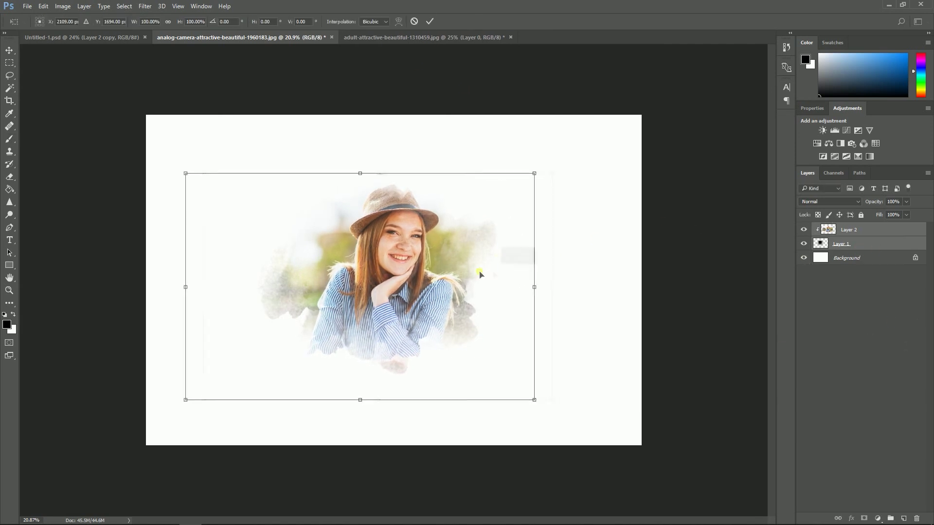
drag(475, 271, 493, 271)
drag(554, 174, 585, 152)
drag(561, 236, 548, 239)
click(430, 22)
key(b)
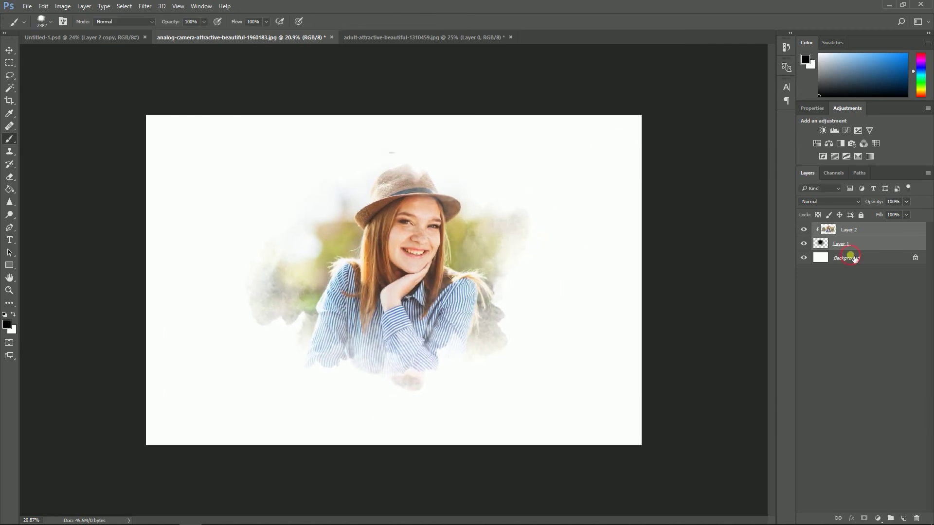
Add a Gradient Fill layer directly above the white background, using the black-to-transparent gradient with Radial style and Reverse enabled
click(820, 260)
click(877, 519)
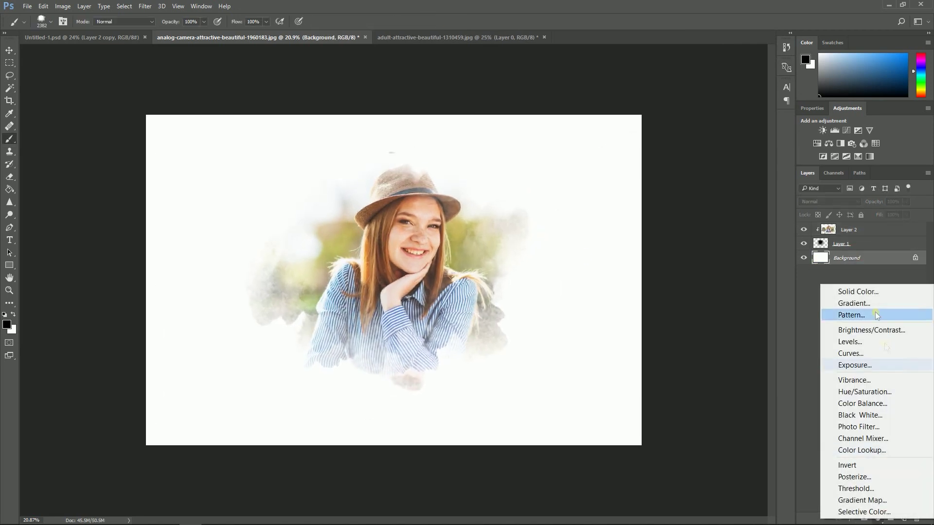
click(851, 305)
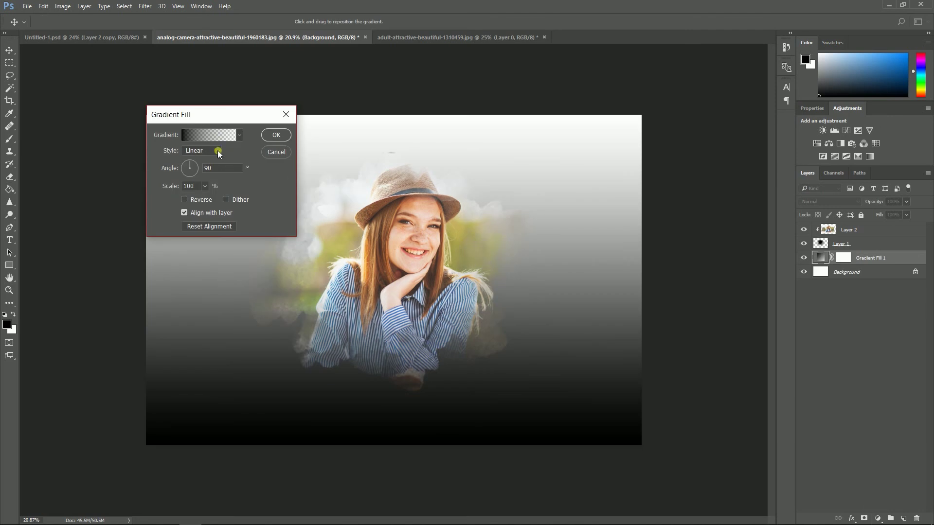
click(218, 150)
click(200, 168)
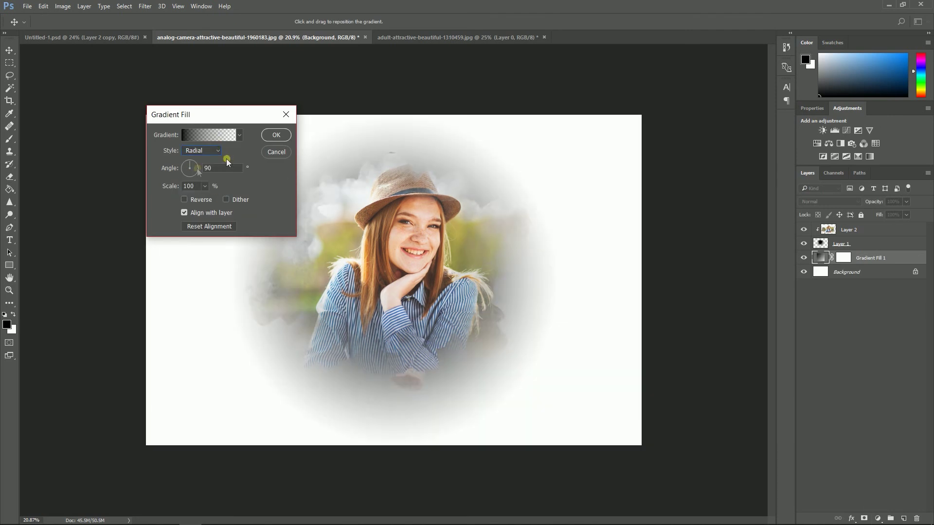
click(185, 199)
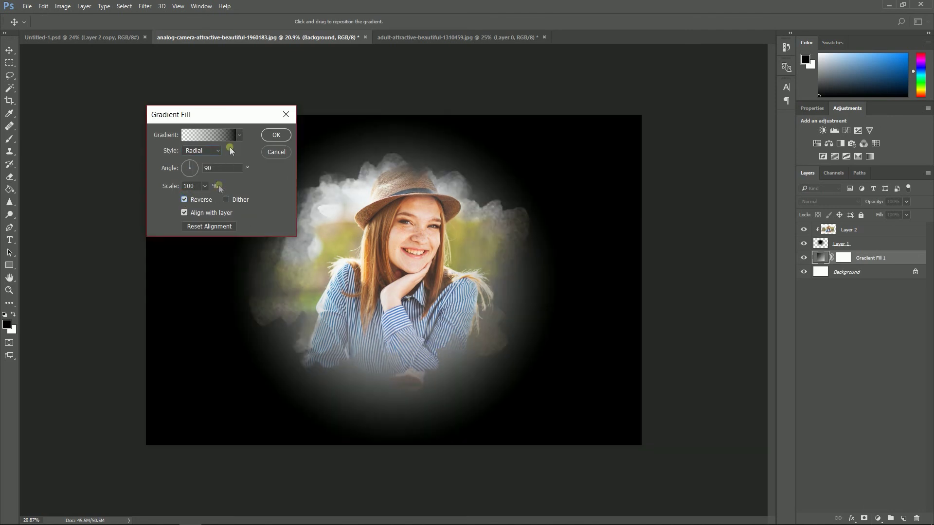
Set the background gradient's angle to 360° and its scale to 190%, and apply the fill
click(204, 168)
text(360)
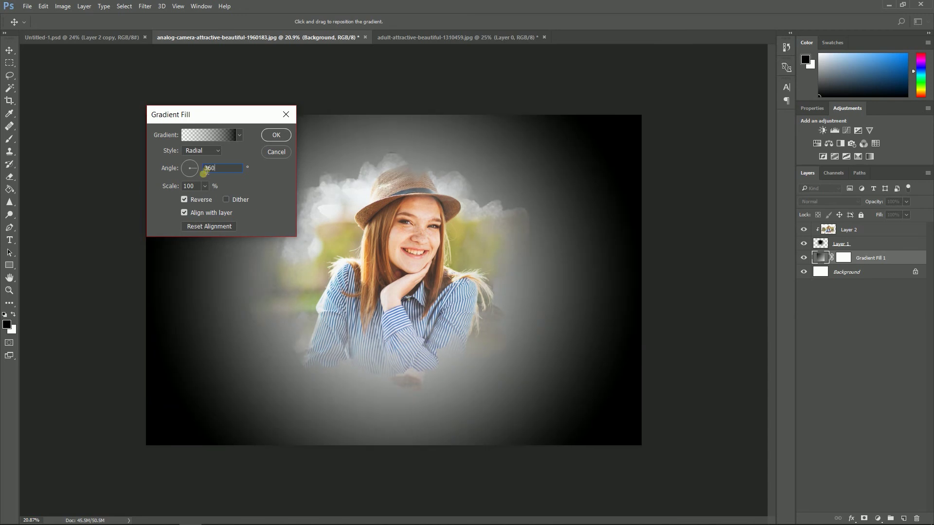
text(190)
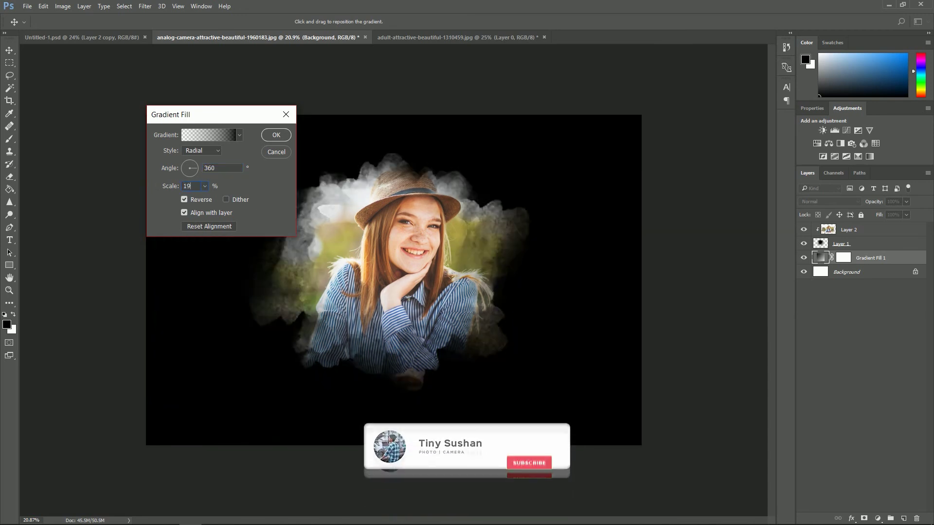
click(276, 136)
key(b)
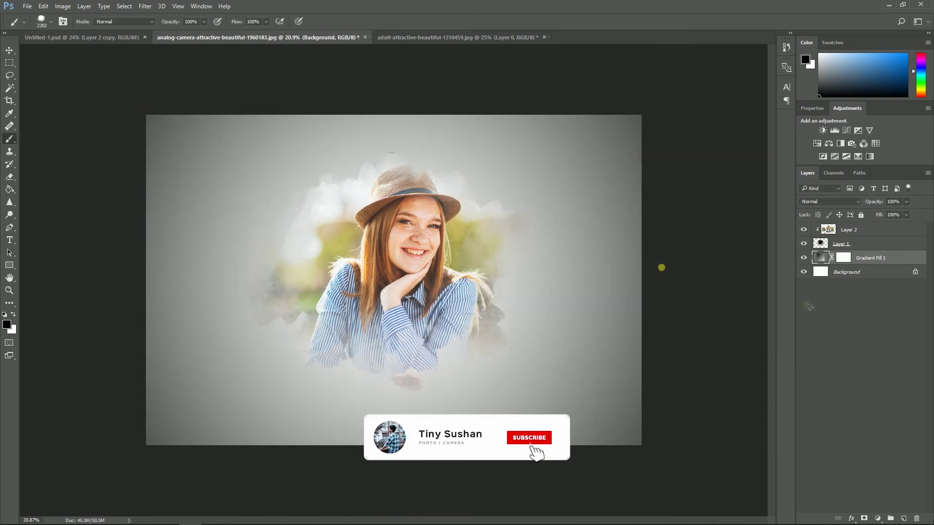
click(846, 296)
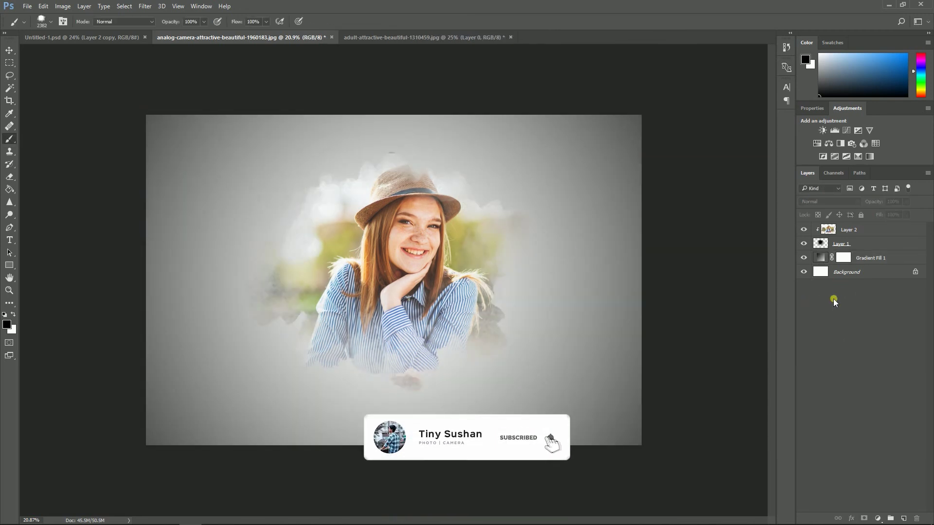
Nudge the clipped photo on Layer 2 slightly to the left within the splash
click(841, 234)
key(v)
key(Down)
key(Down)
key(Down)
key(Down)
key(Down)
key(Down)
key(Down)
key(Down)
key(Down)
key(Down)
key(Down)
key(Down)
key(Down)
key(Down)
key(Down)
key(Down)
key(Down)
key(Down)
key(Down)
key(Down)
key(Left)
key(Left)
key(Left)
key(Left)
key(Left)
key(Left)
key(Left)
key(Left)
key(Left)
key(Left)
key(Left)
key(Left)
key(Left)
key(Left)
key(Left)
key(Left)
key(Left)
key(Left)
key(Left)
key(Left)
key(Up)
key(Up)
key(Up)
key(Up)
key(Up)
key(Up)
key(Up)
key(Up)
key(Up)
key(Up)
key(Up)
key(Up)
key(Up)
key(Up)
key(Up)
key(Up)
key(Up)
key(Up)
key(Up)
key(Up)
key(Left)
key(Left)
key(Left)
key(Left)
key(Left)
key(Left)
key(Left)
key(Left)
key(Left)
key(Left)
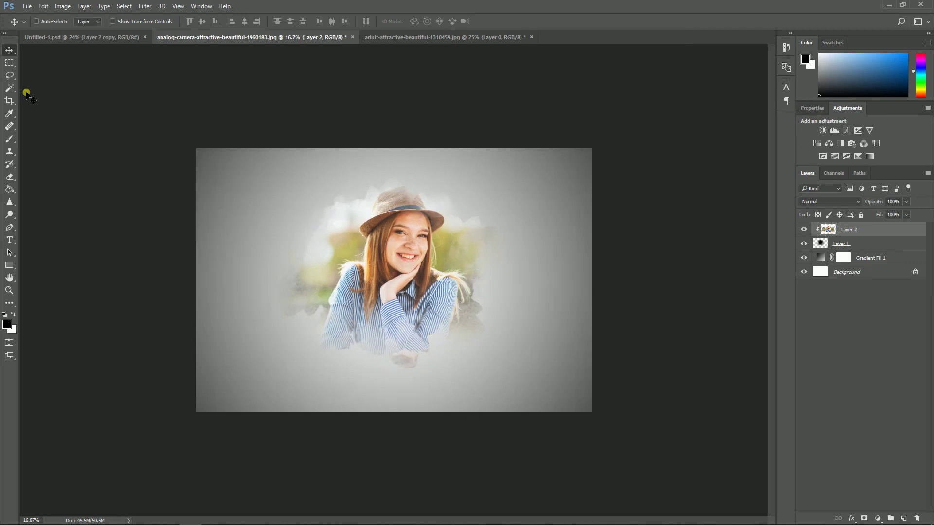
Scale the photo and splash layers down slightly together, keeping them near the canvas centre
key(ctrl+plus)
ctrl+click(861, 246)
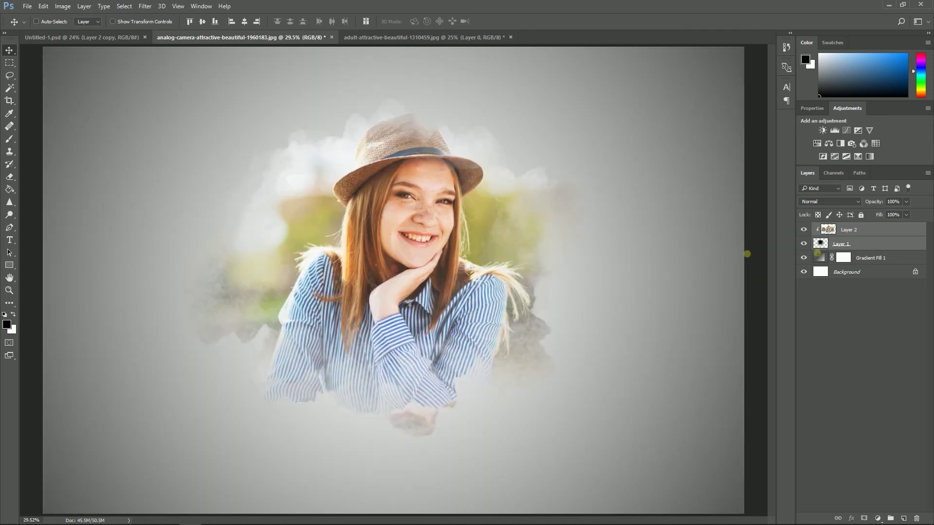
key(ctrl+t)
drag(650, 101, 600, 127)
click(429, 21)
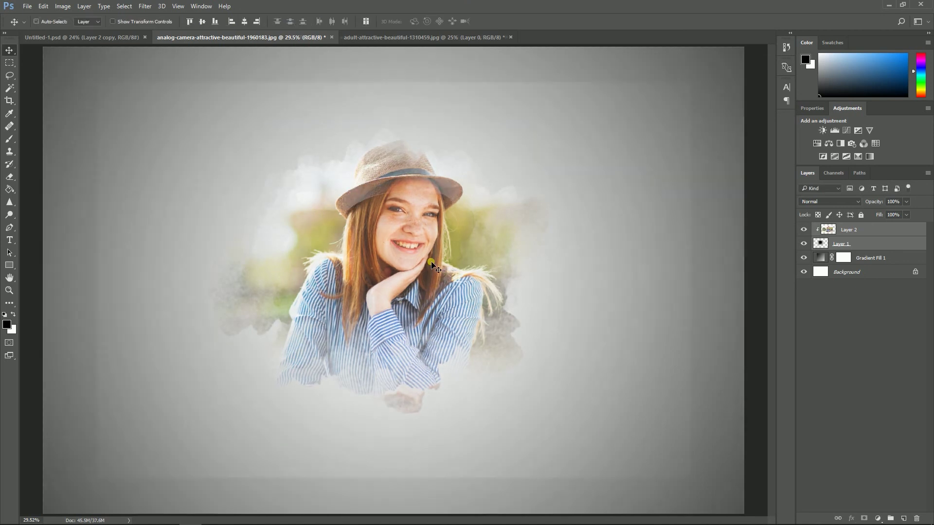
key(ctrl+minus)
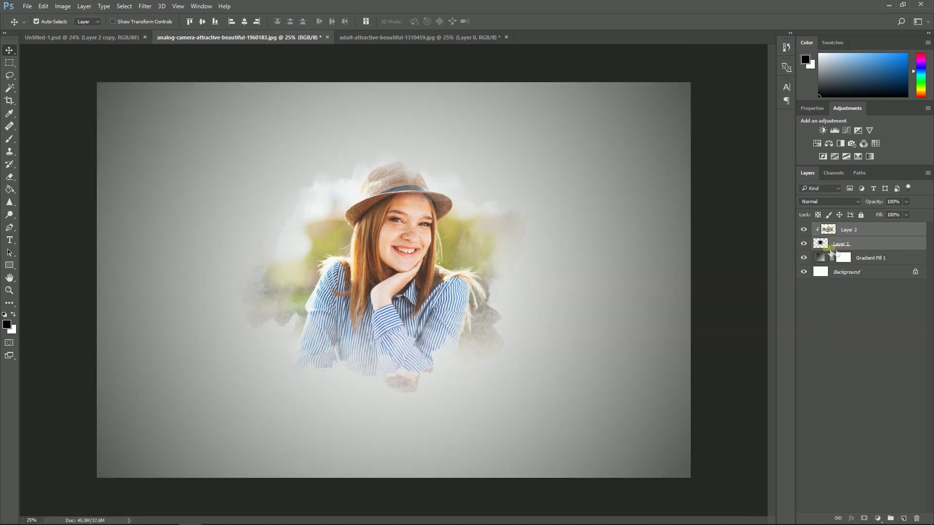
click(868, 328)
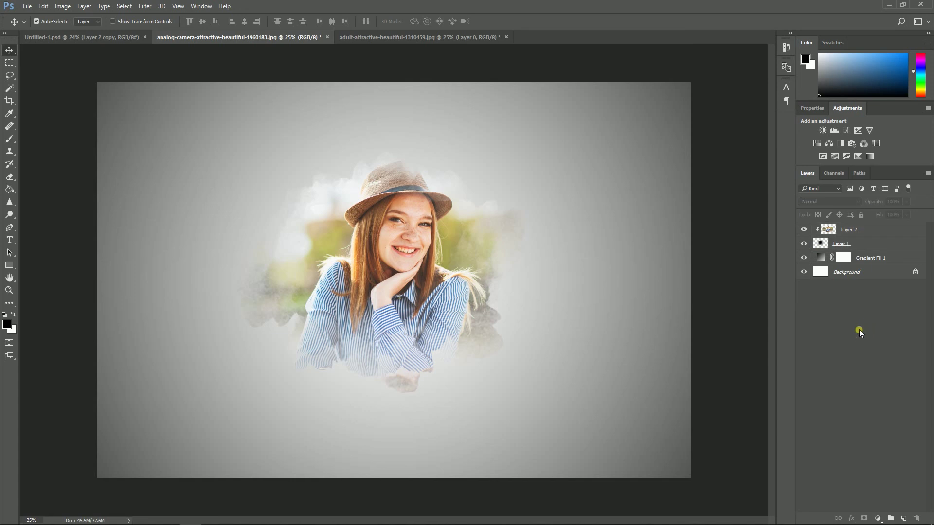